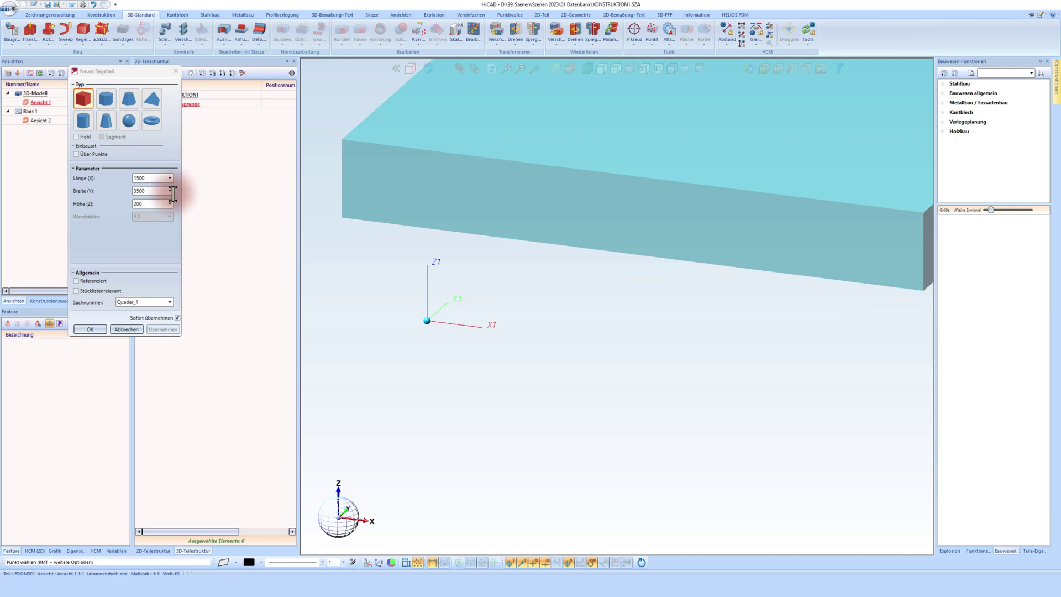
Create a Quader part 2000 long, 4000 wide and 250 high, placed at the model origin.
double_click(145, 181)
type("2000")
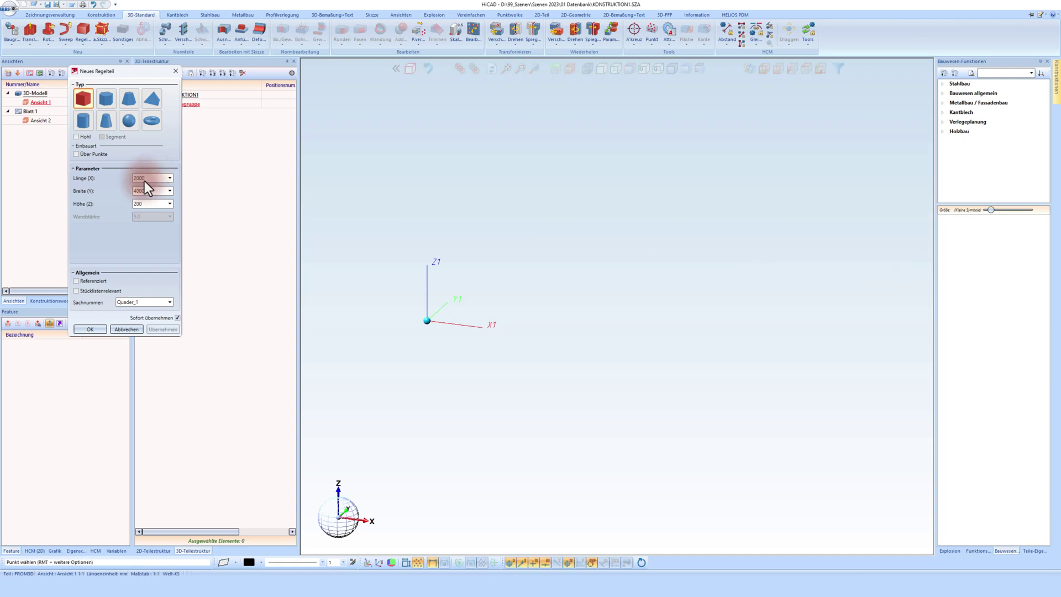
double_click(145, 203)
type("250")
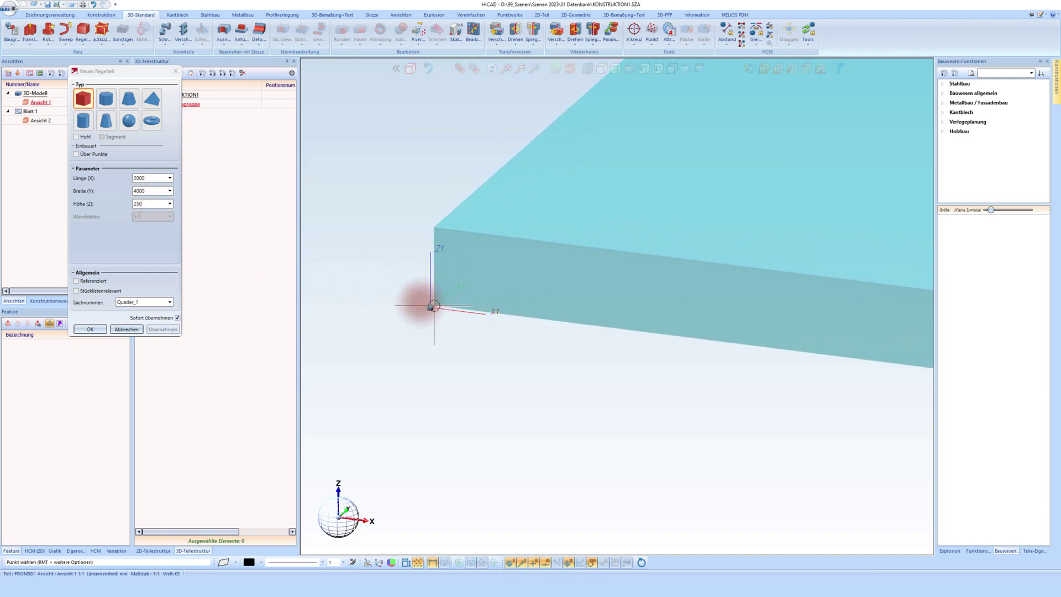
left_click(433, 308)
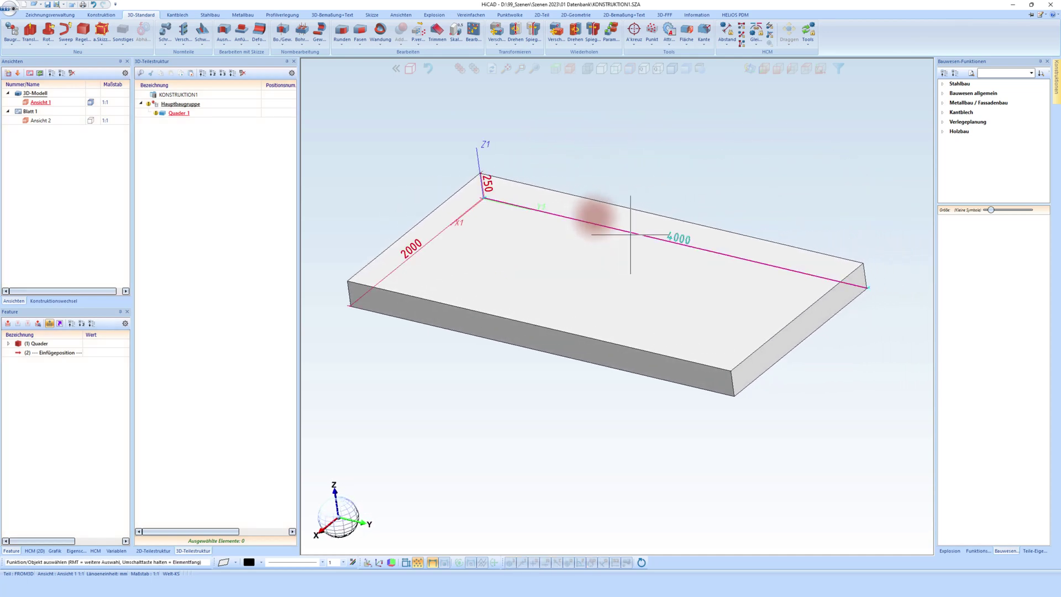
Start splitting a slab face with Fläche > Teilen in Linienzug mode.
left_click(562, 203)
left_click(562, 203)
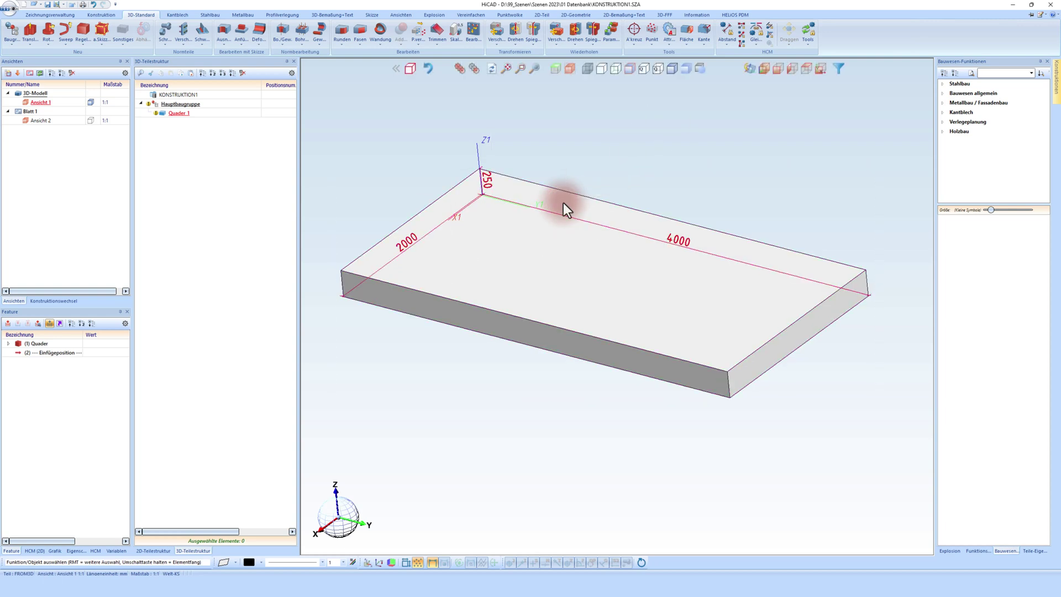
left_click(688, 47)
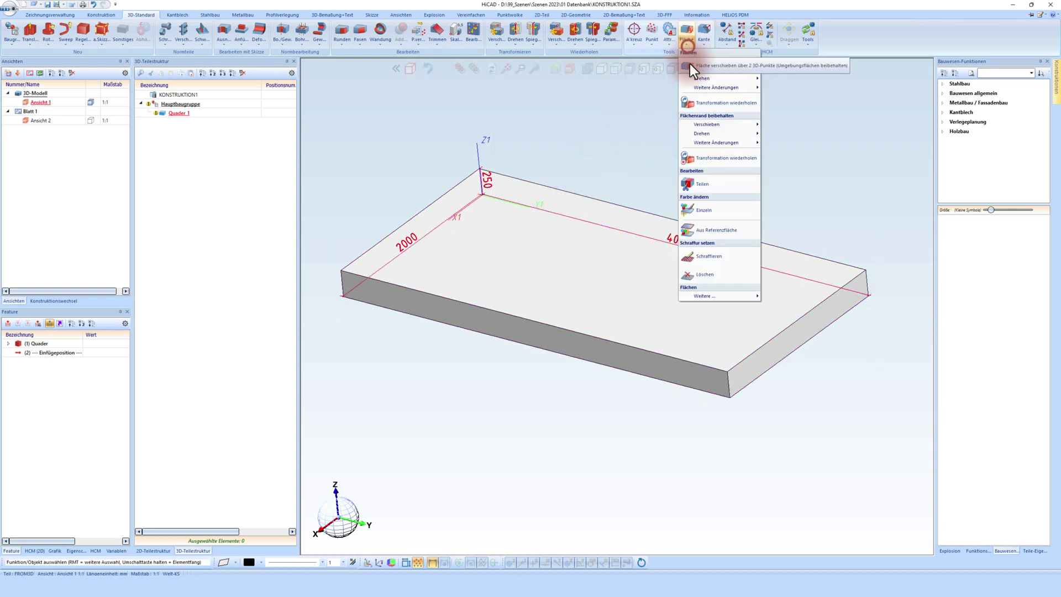
left_click(704, 185)
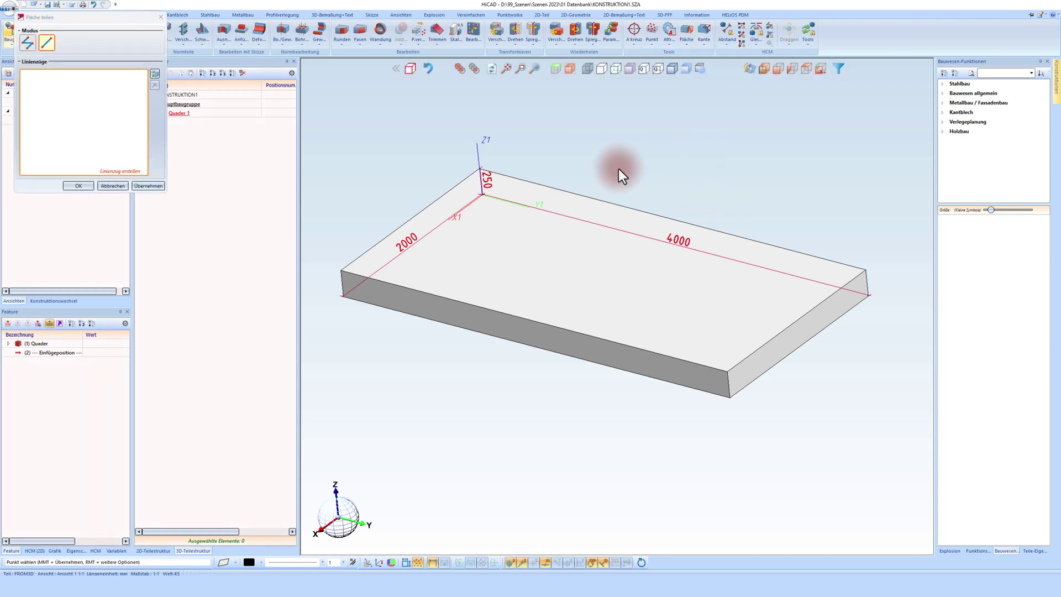
left_click(28, 44)
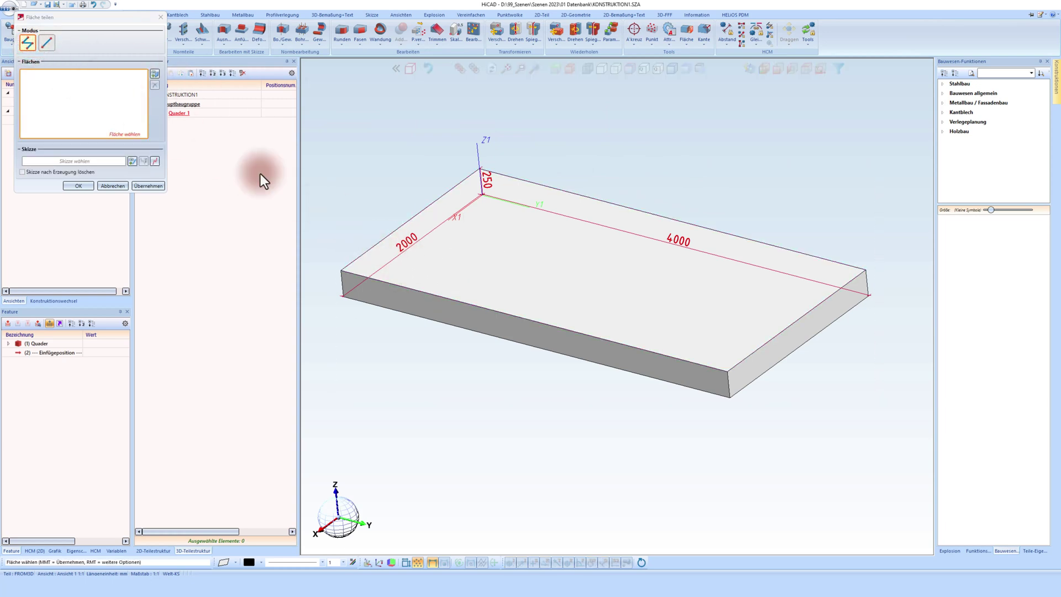
left_click(47, 43)
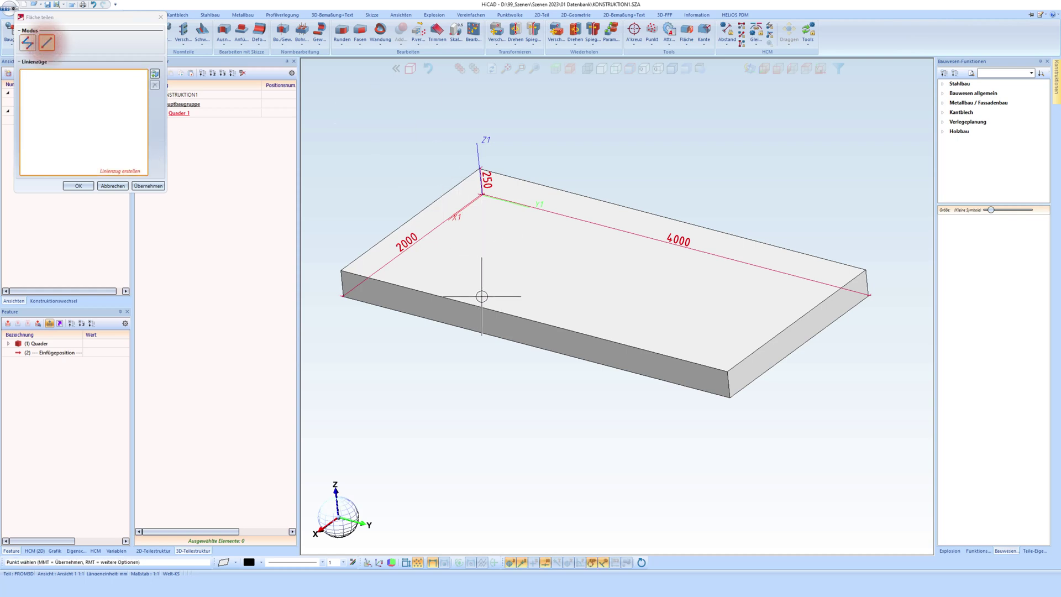
Split the top face with a line from the front long edge to the back long edge.
left_click(534, 320)
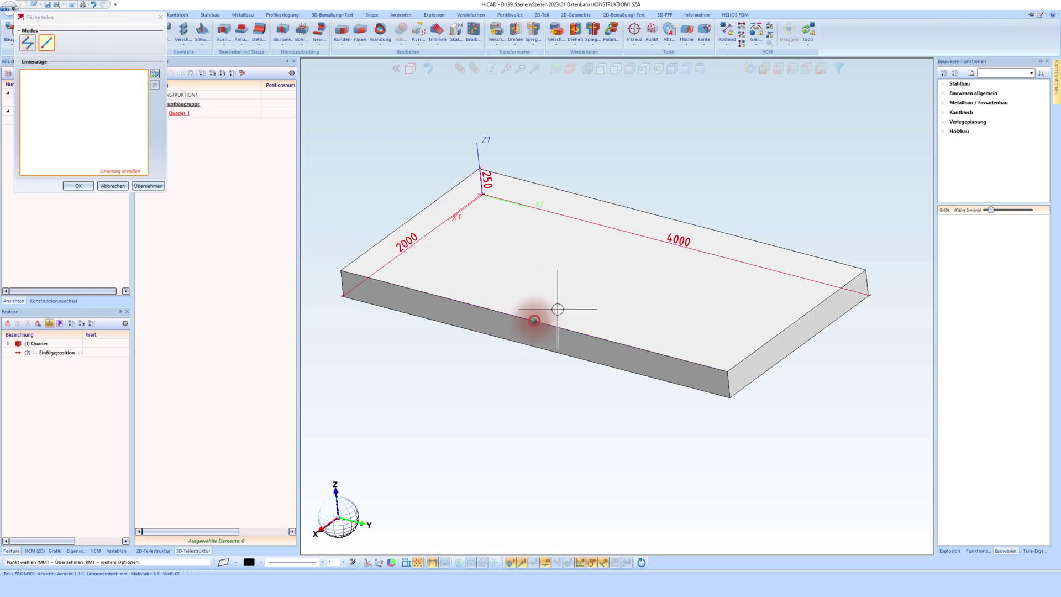
left_click(669, 218)
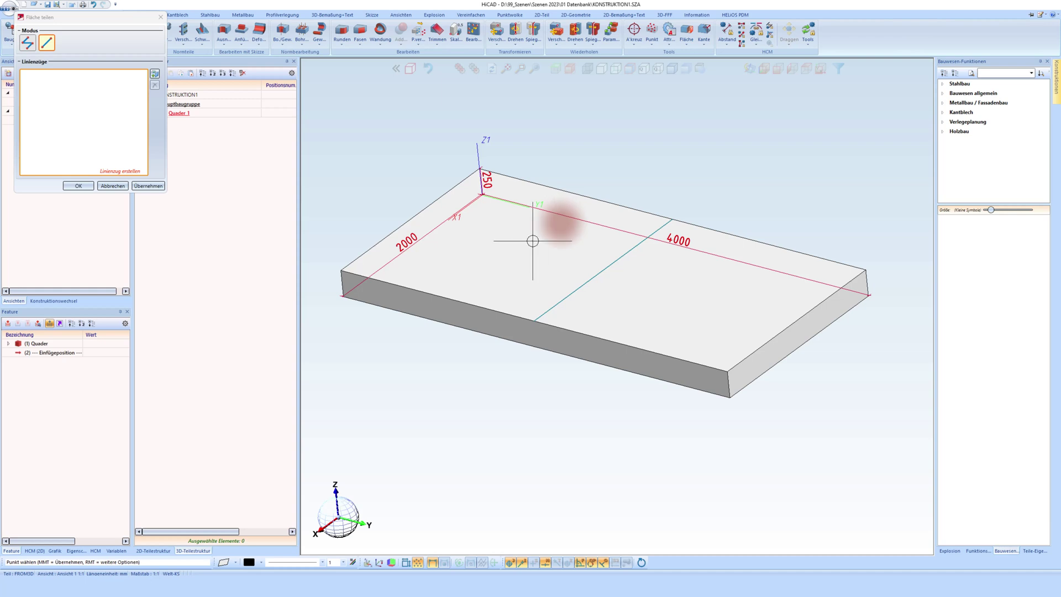
middle_click(559, 250)
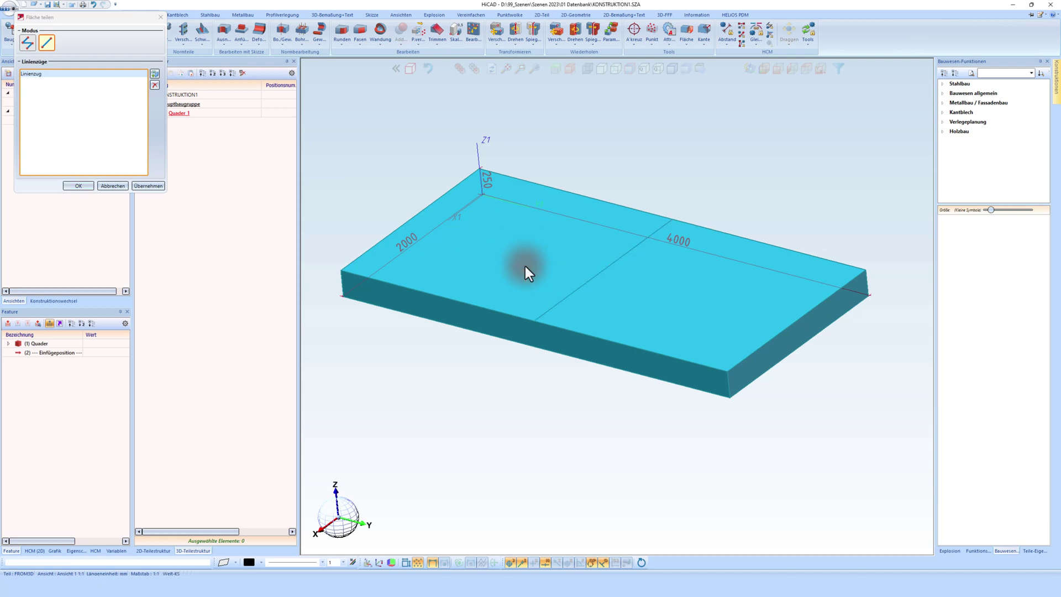
middle_click(525, 266)
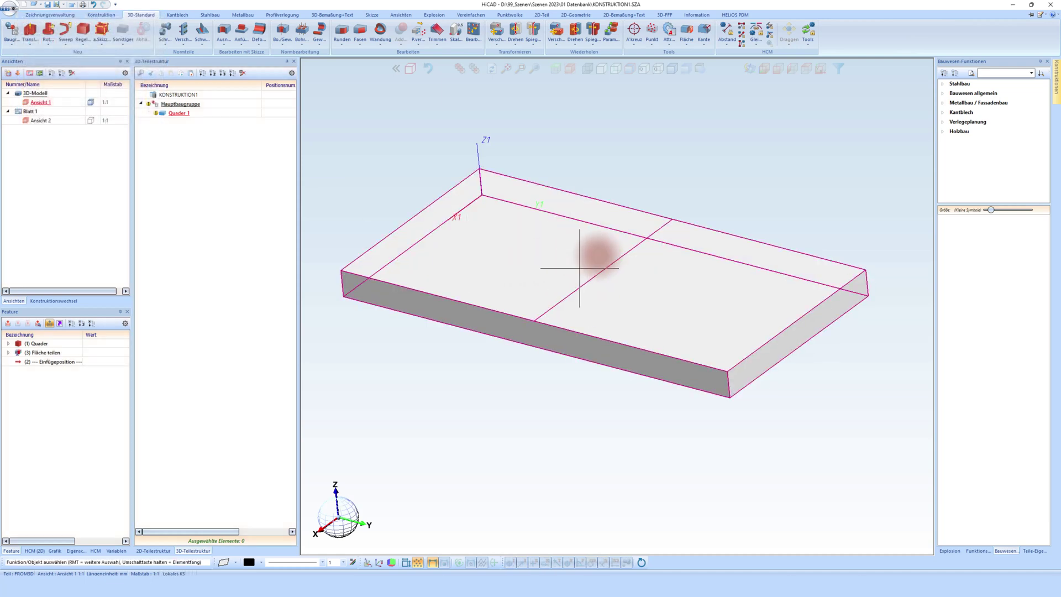
mouse_move(608, 292)
middle_mouse_down()
mouse_move(621, 326)
mouse_move(594, 305)
middle_mouse_up()
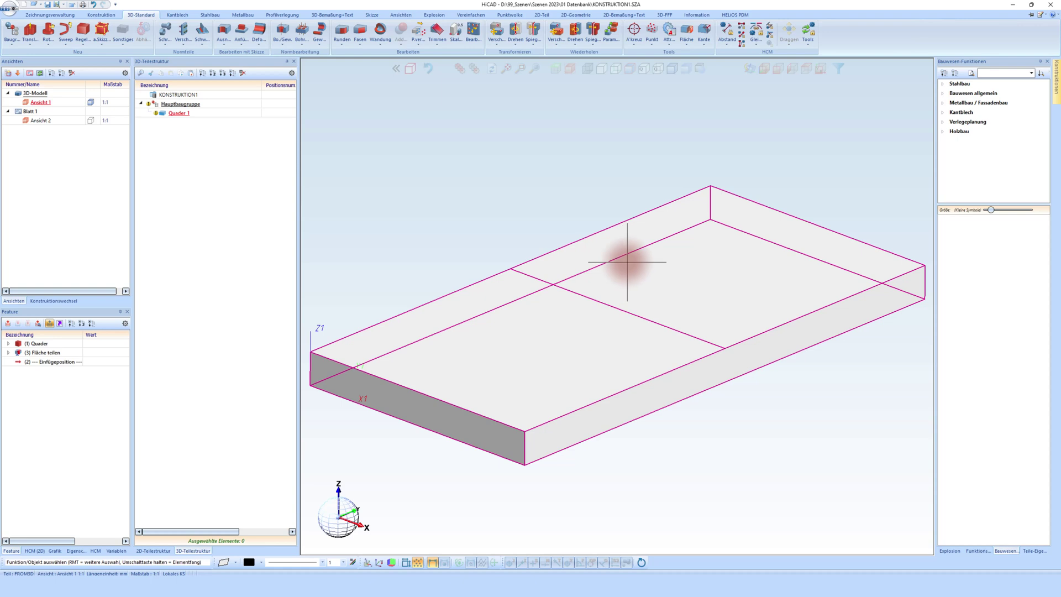
key("shift")
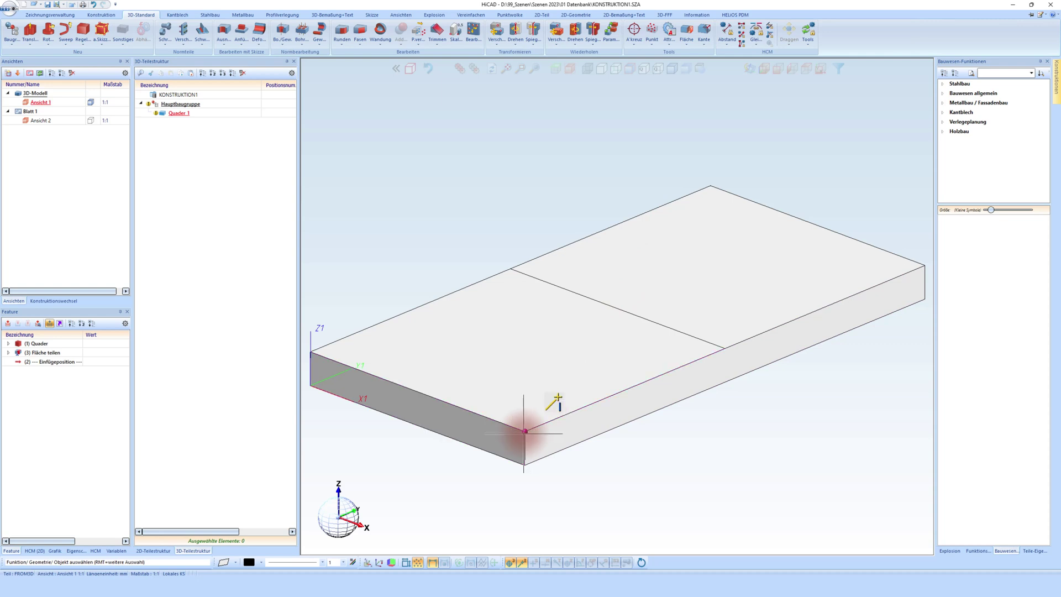
With Element picking, shift the dividing edge along the front edge direction to slope the top face.
left_click(413, 70)
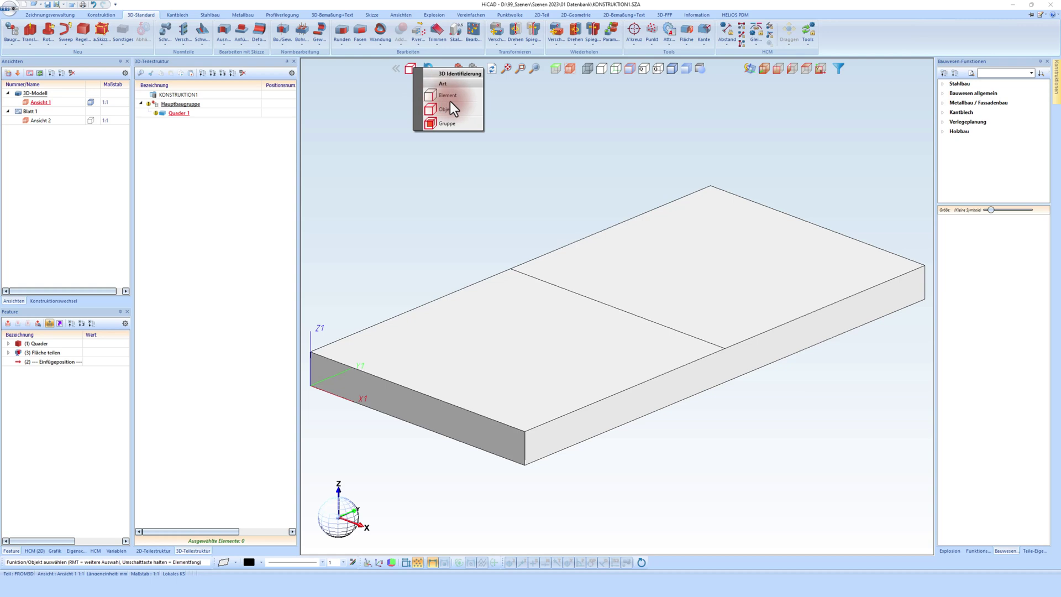
left_click(450, 101)
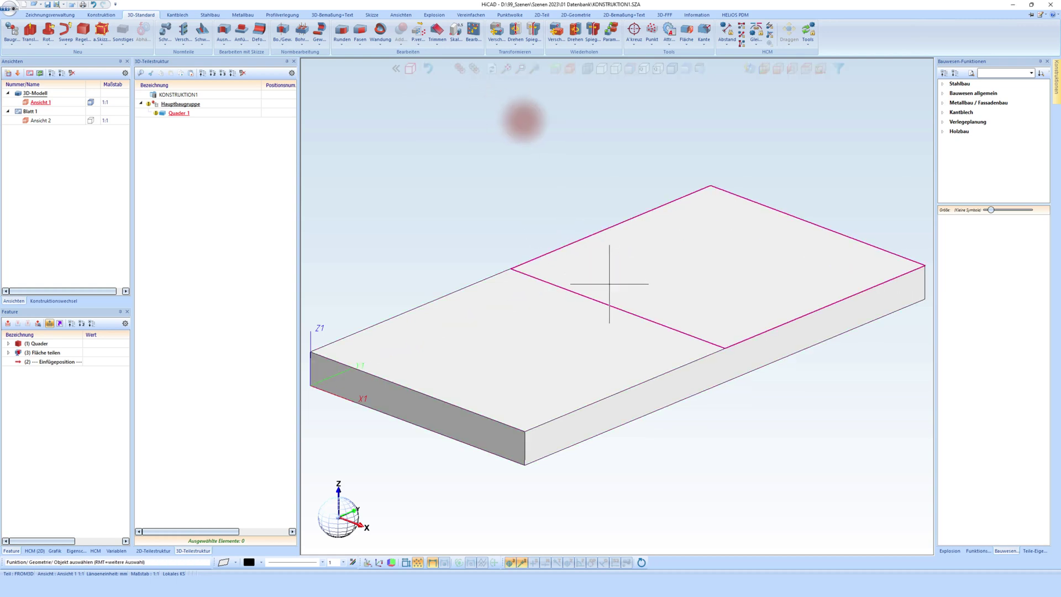
right_click(518, 272)
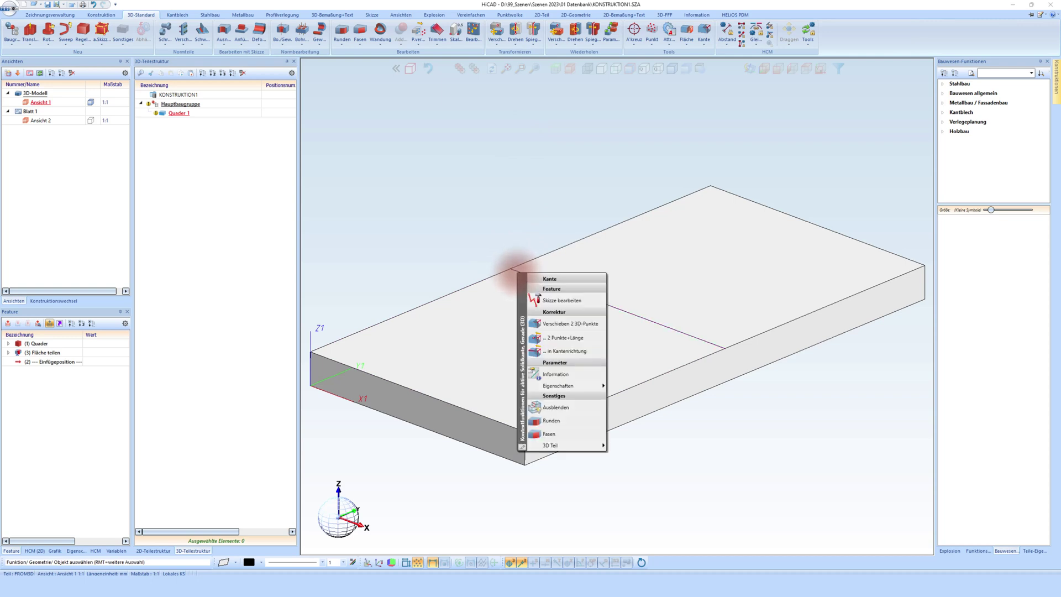
left_click(555, 351)
left_click(529, 441)
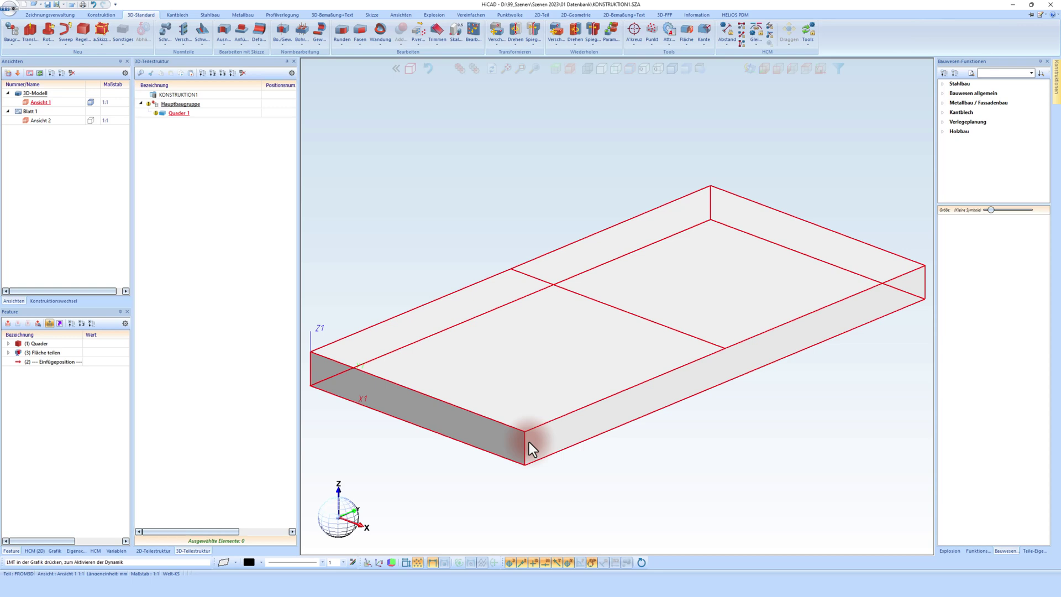
left_click(779, 389)
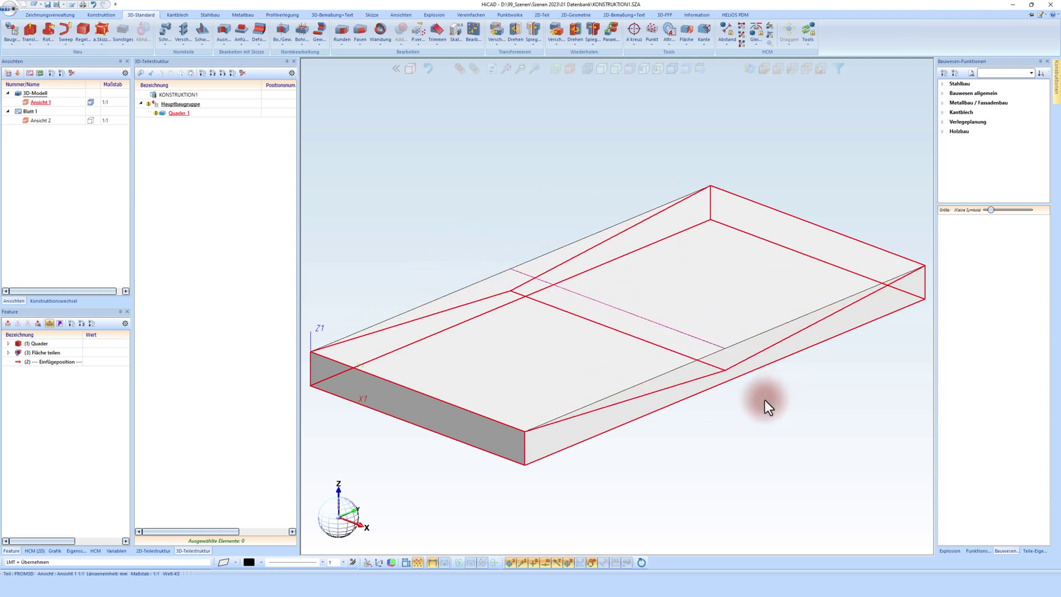
left_click(764, 403)
type("150")
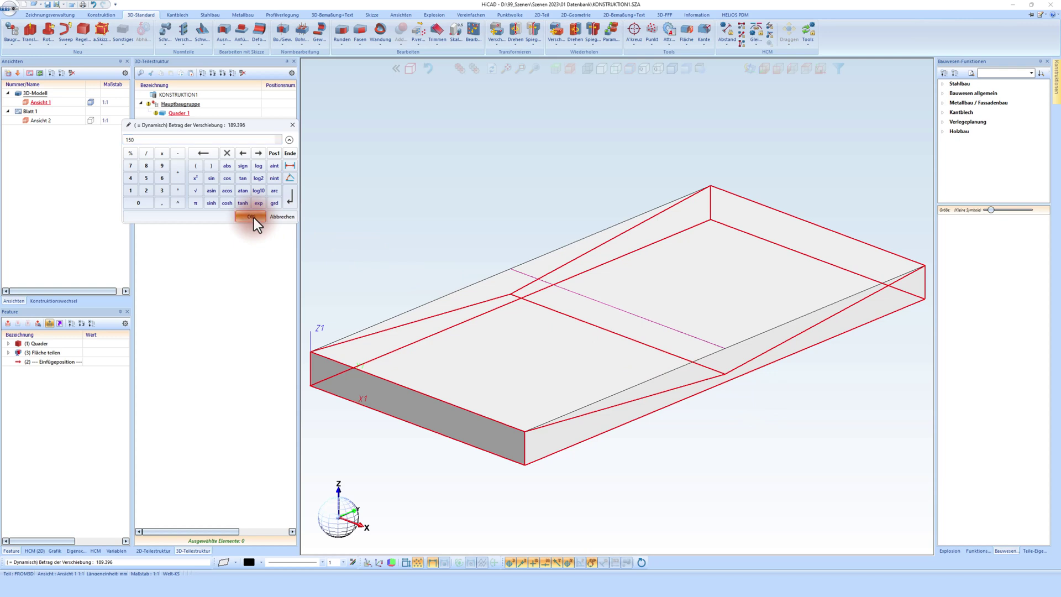
left_click(254, 218)
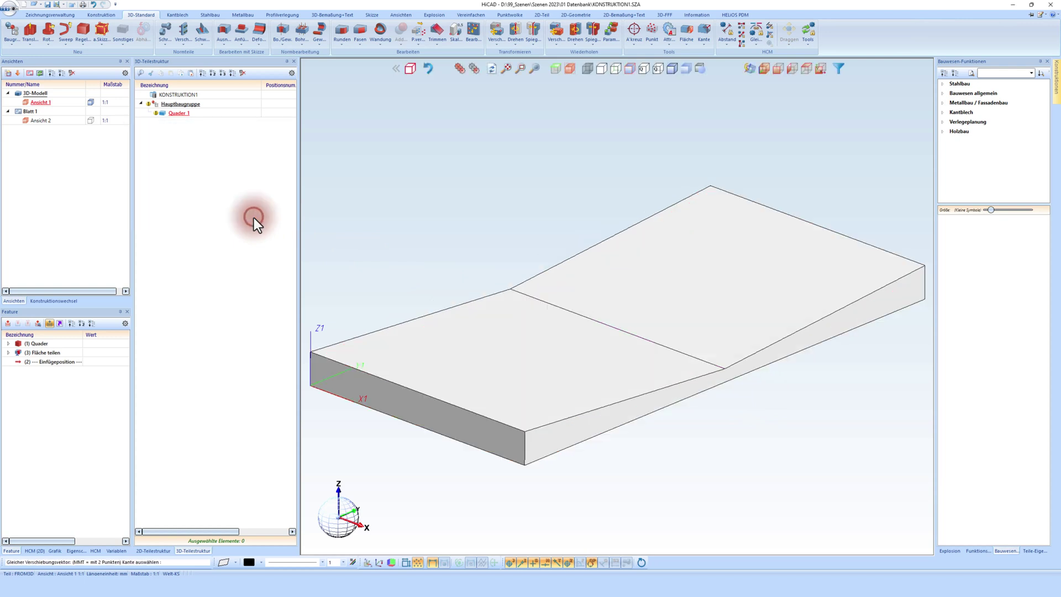
left_click(629, 285)
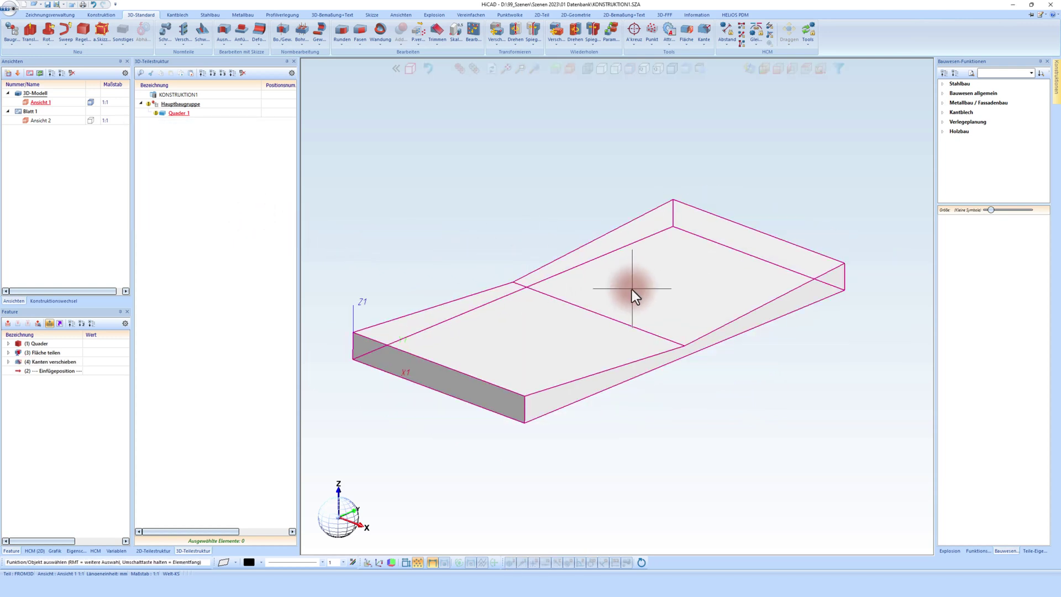
mouse_move(631, 290)
middle_mouse_down()
mouse_move(549, 290)
mouse_move(619, 297)
middle_mouse_up()
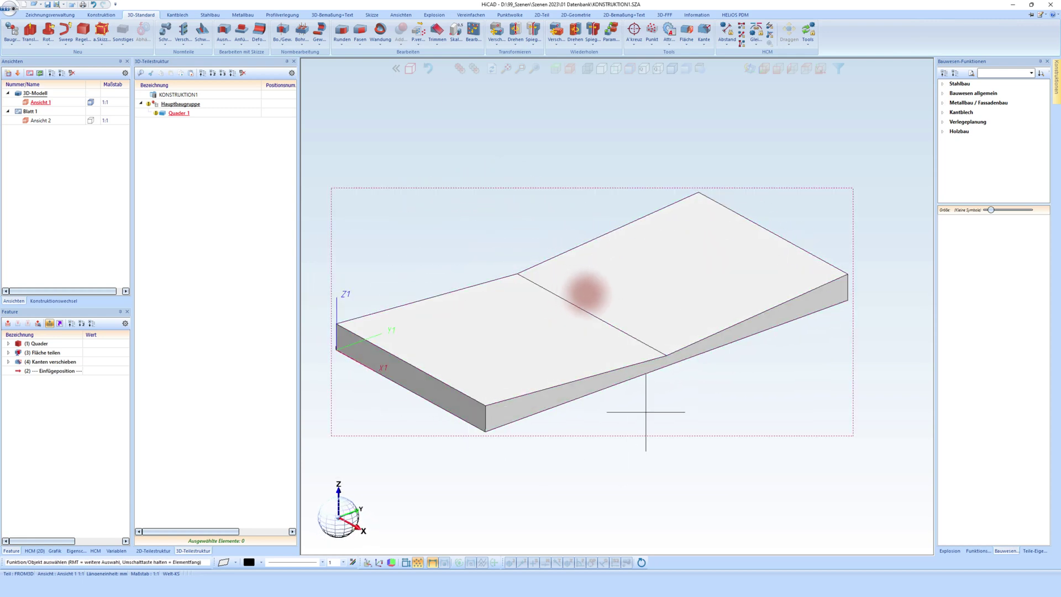
right_click(619, 297)
left_click(519, 197)
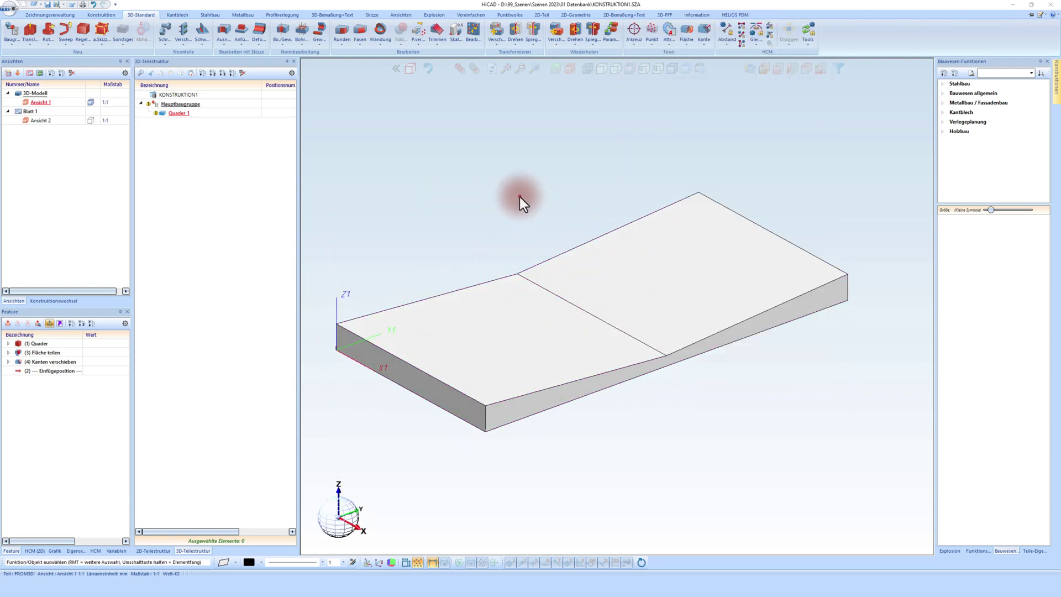
Split the top faces with a polyline from the edge midpoint to the far edge and front edge.
left_click(687, 34)
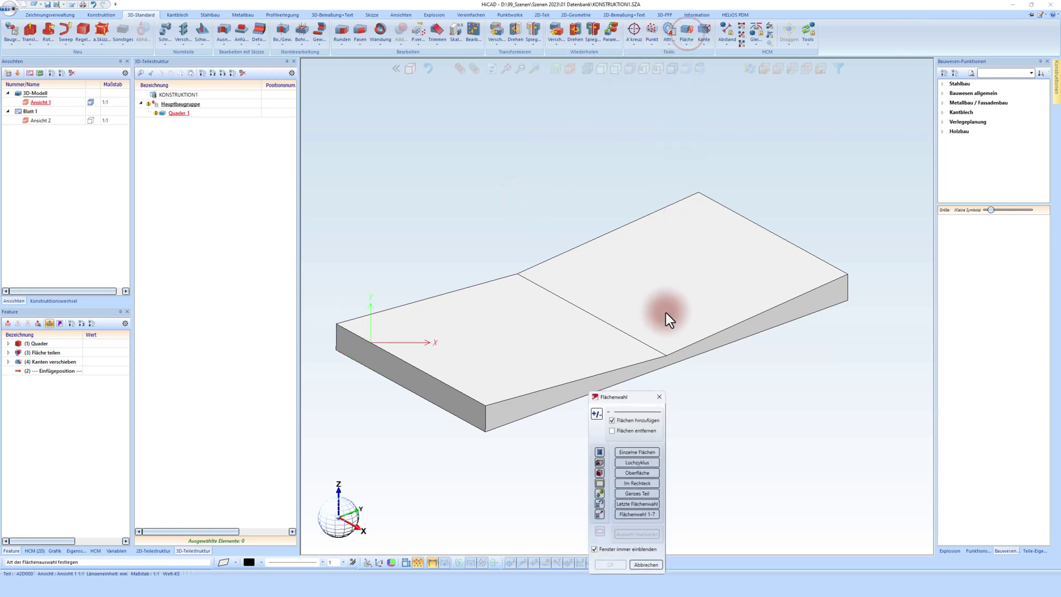
left_click(658, 398)
left_click(683, 46)
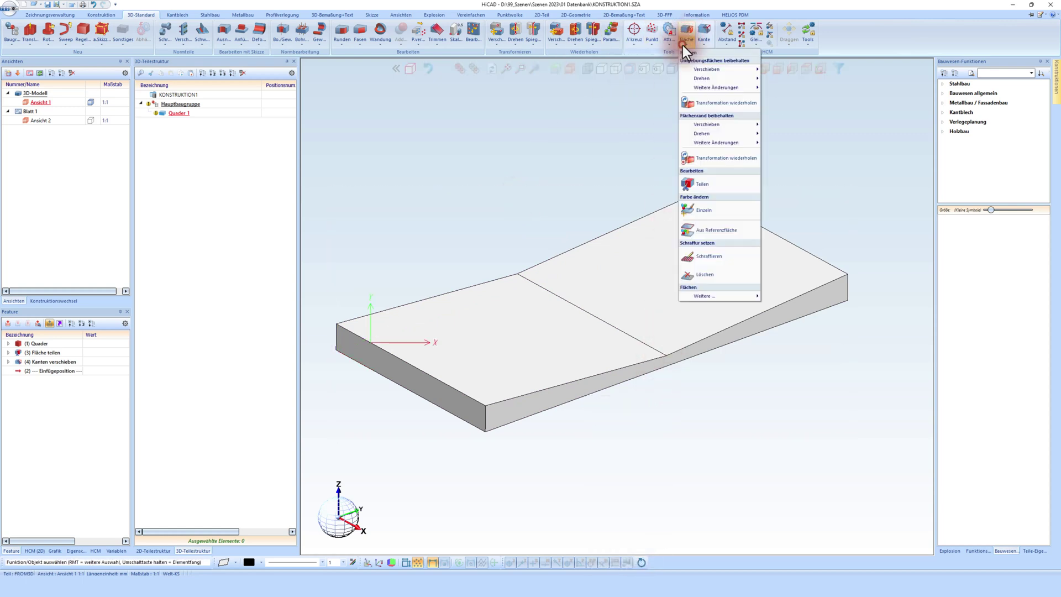
left_click(716, 188)
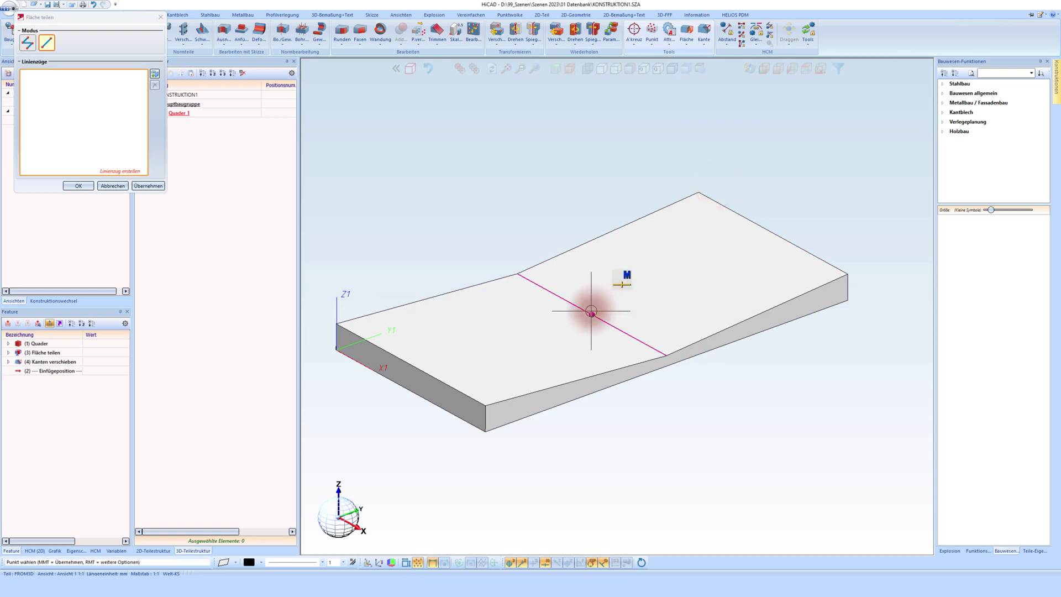
left_click(620, 302)
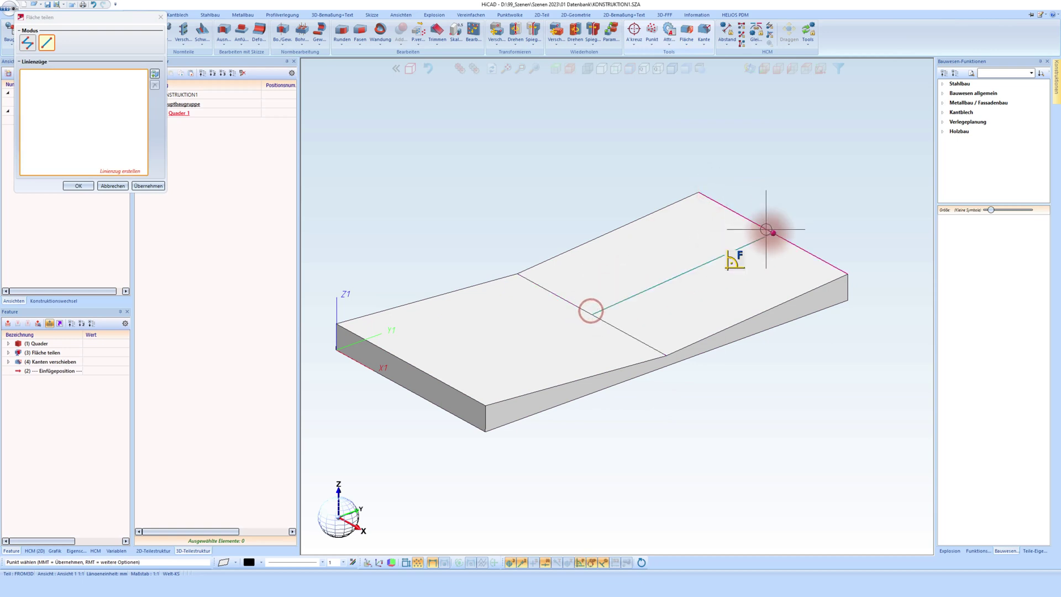
left_click(787, 188)
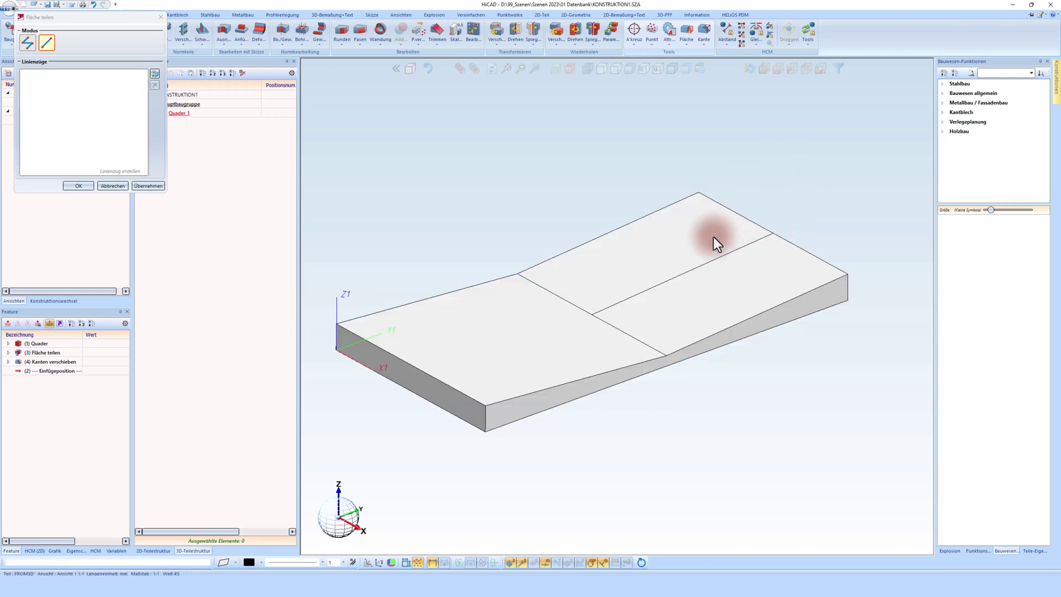
left_click(411, 366)
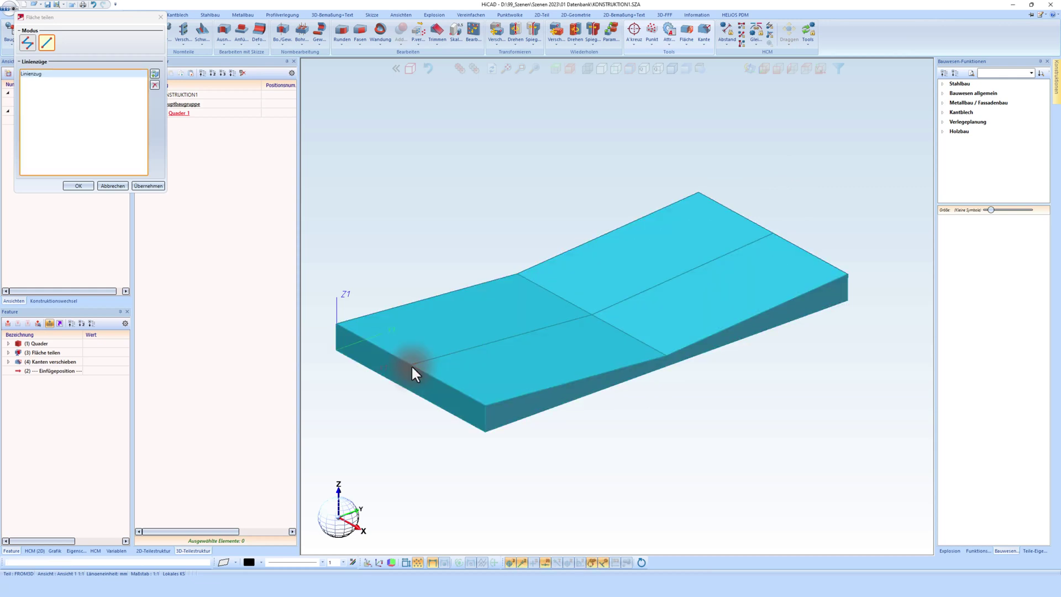
middle_click(599, 271)
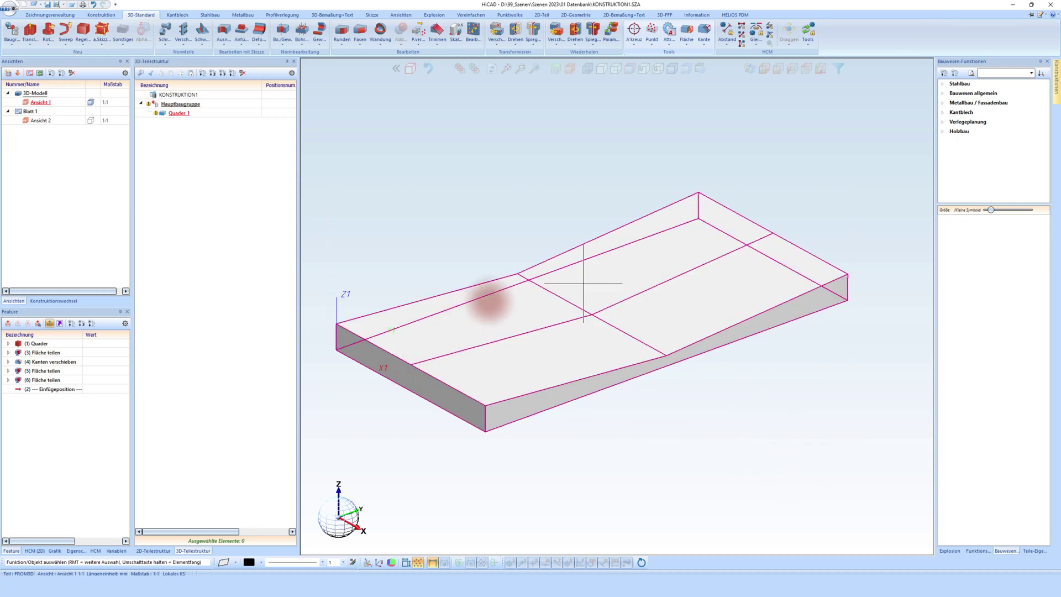
Move the top-face point 150 along the vertical corner edge, accepting triangulation of the warped faces.
right_click(519, 275)
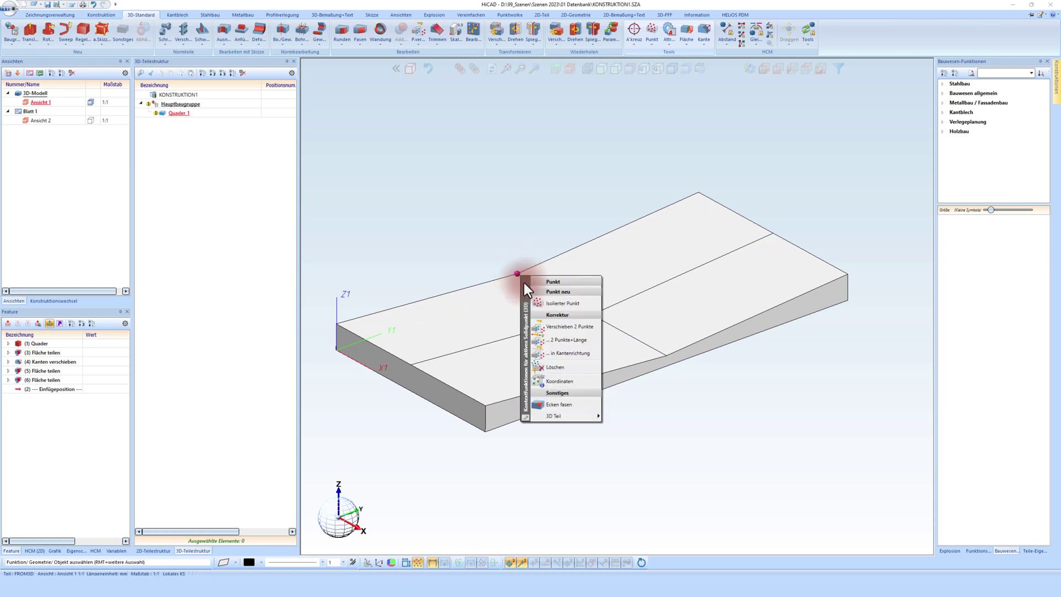
left_click(565, 352)
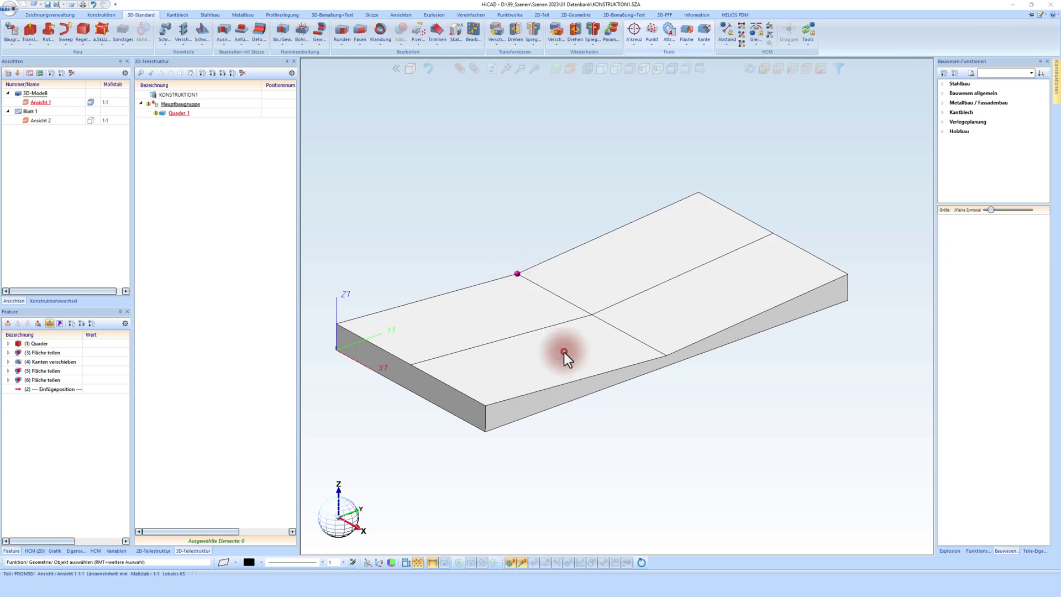
left_click(487, 426)
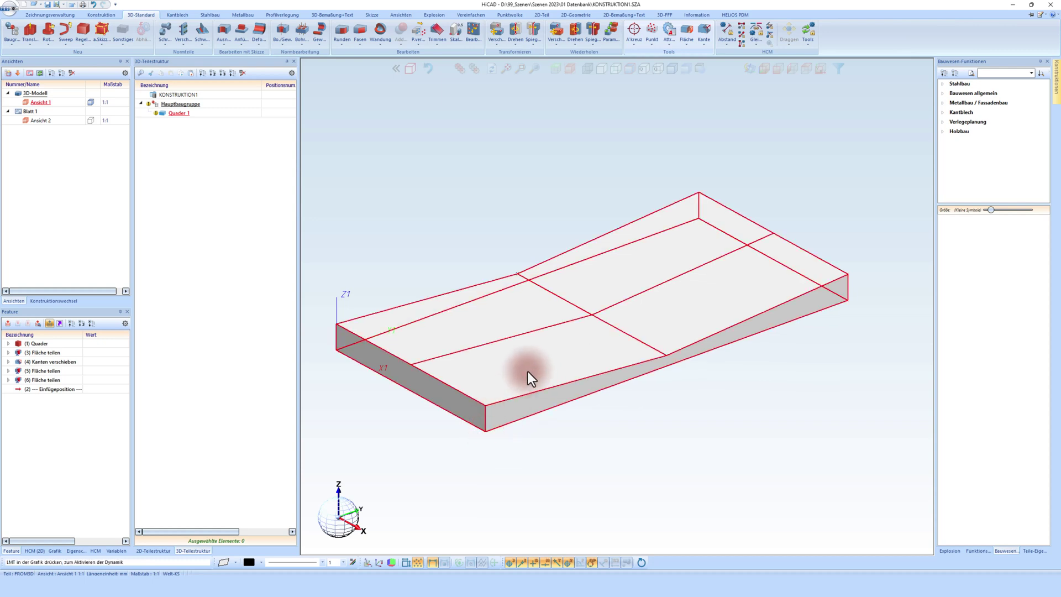
left_click(530, 367)
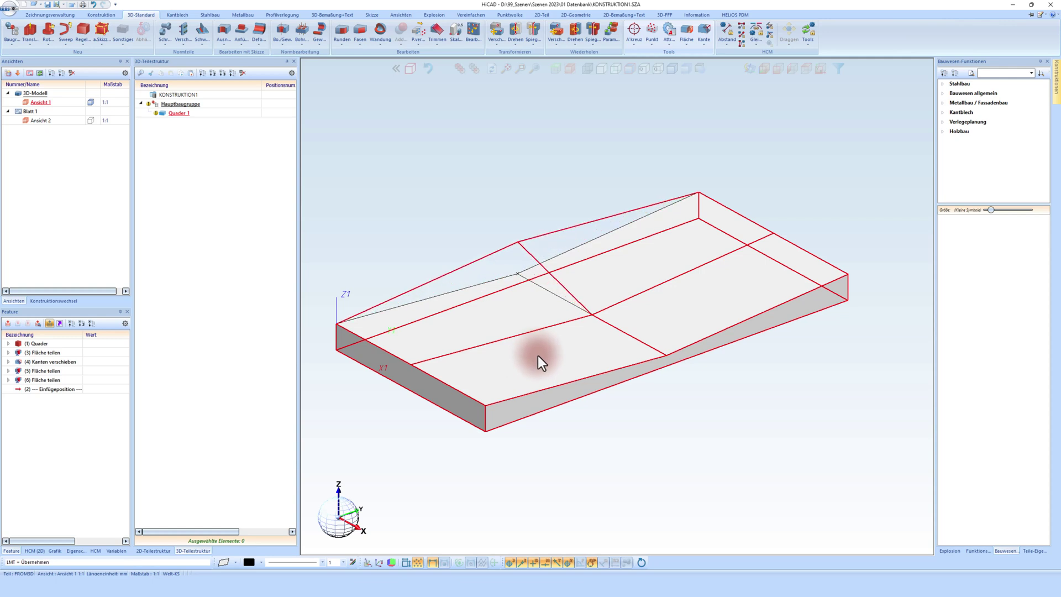
left_click(538, 356)
type("150")
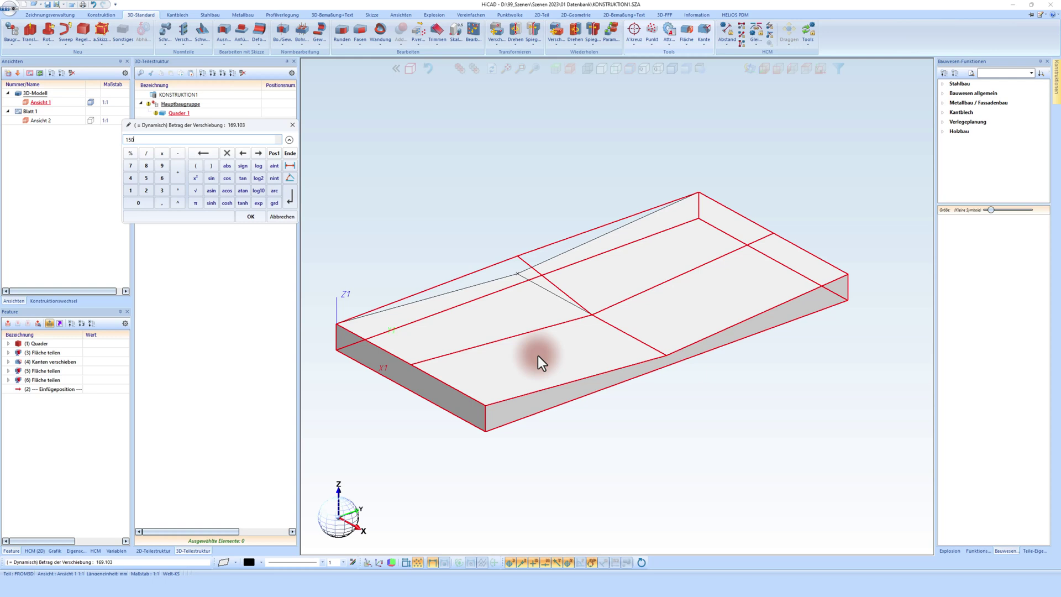
key("Return")
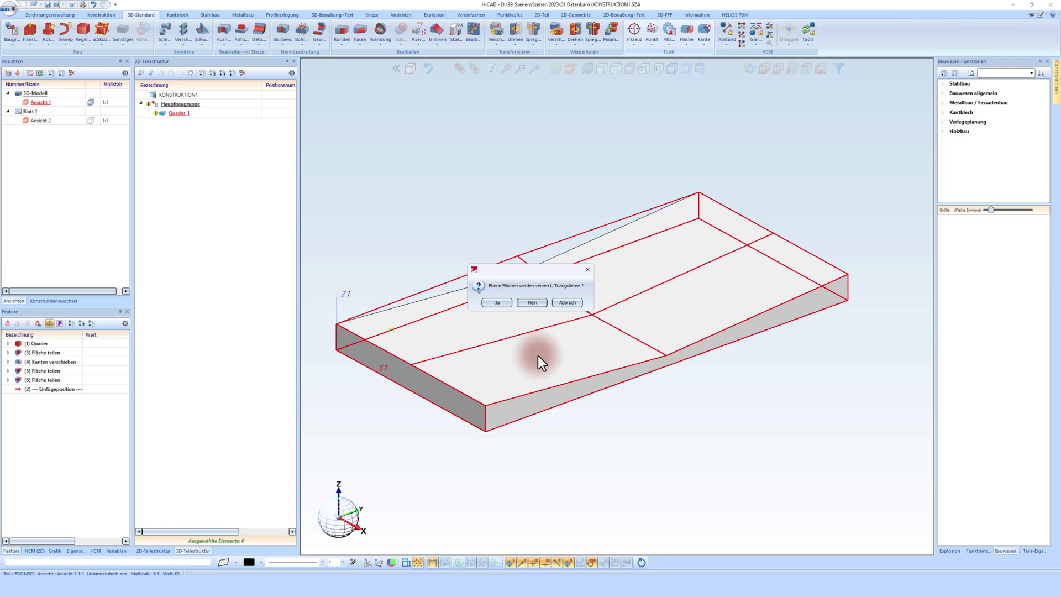
left_click(499, 303)
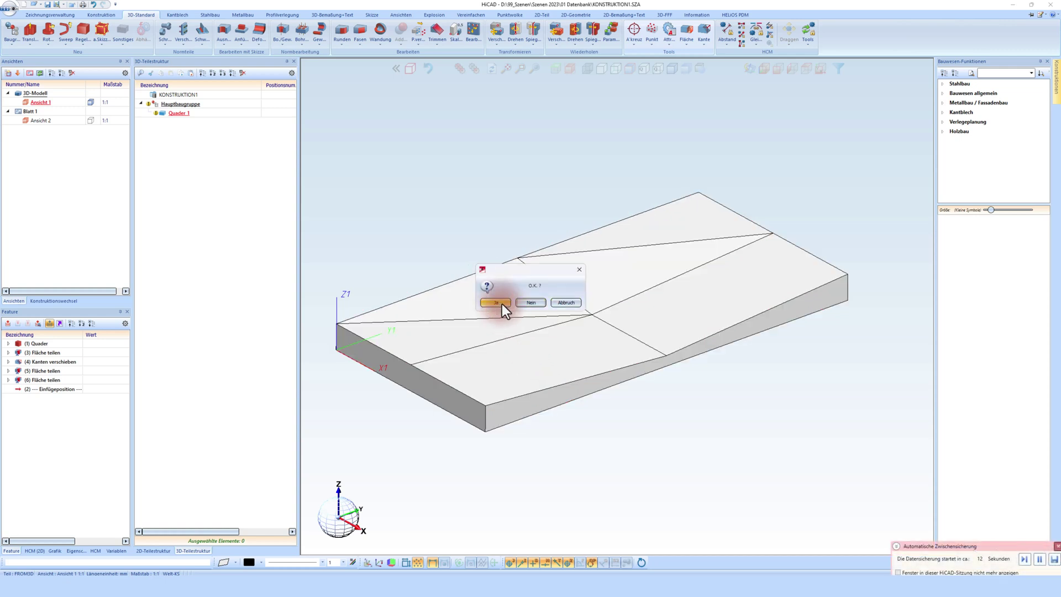
left_click(502, 304)
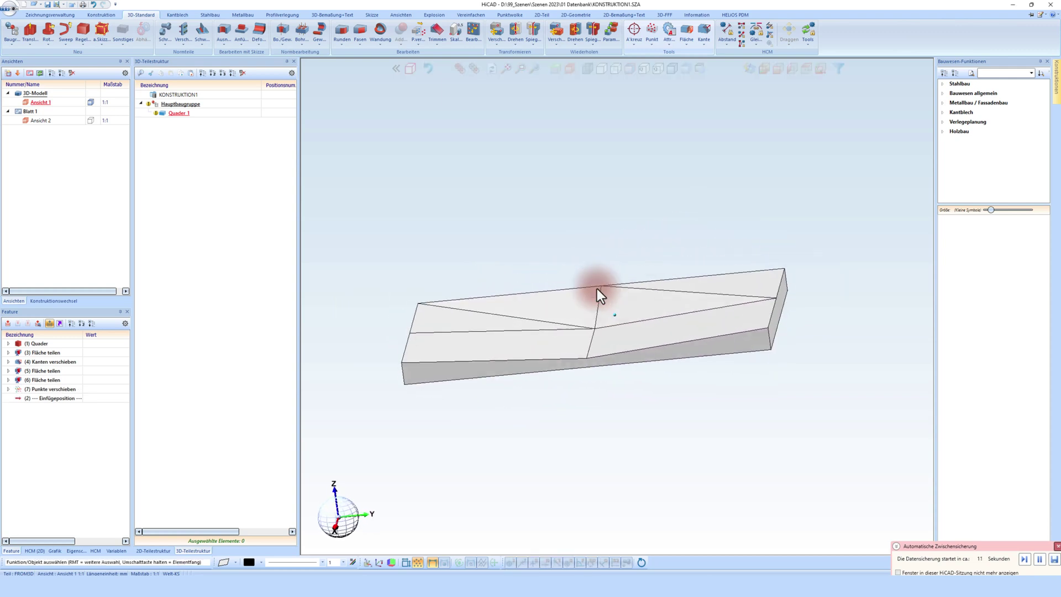
mouse_move(596, 288)
middle_mouse_down()
mouse_move(624, 304)
mouse_move(579, 306)
mouse_move(586, 330)
middle_mouse_up()
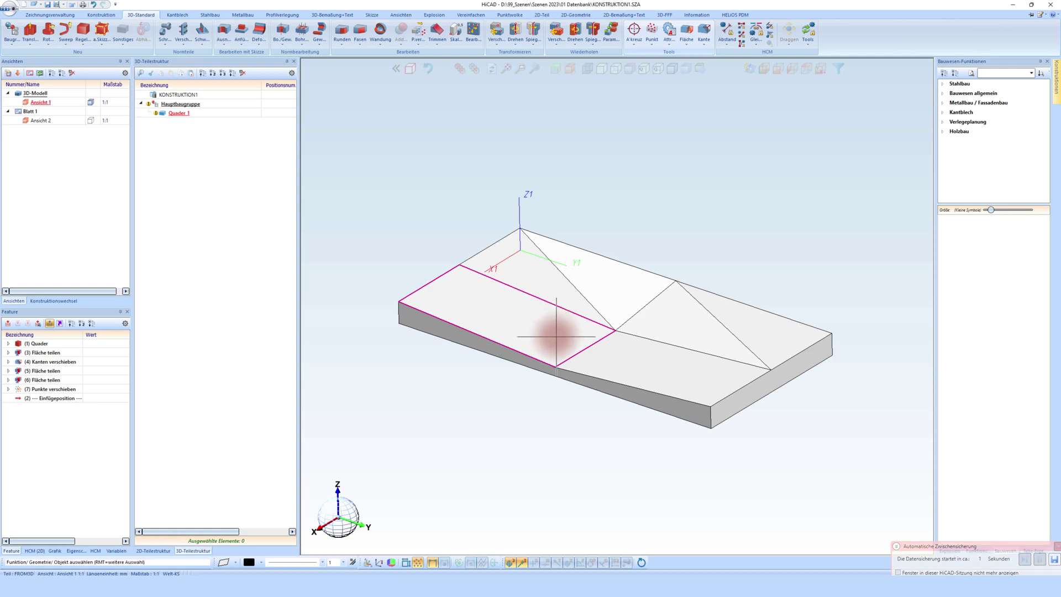
right_click(553, 337)
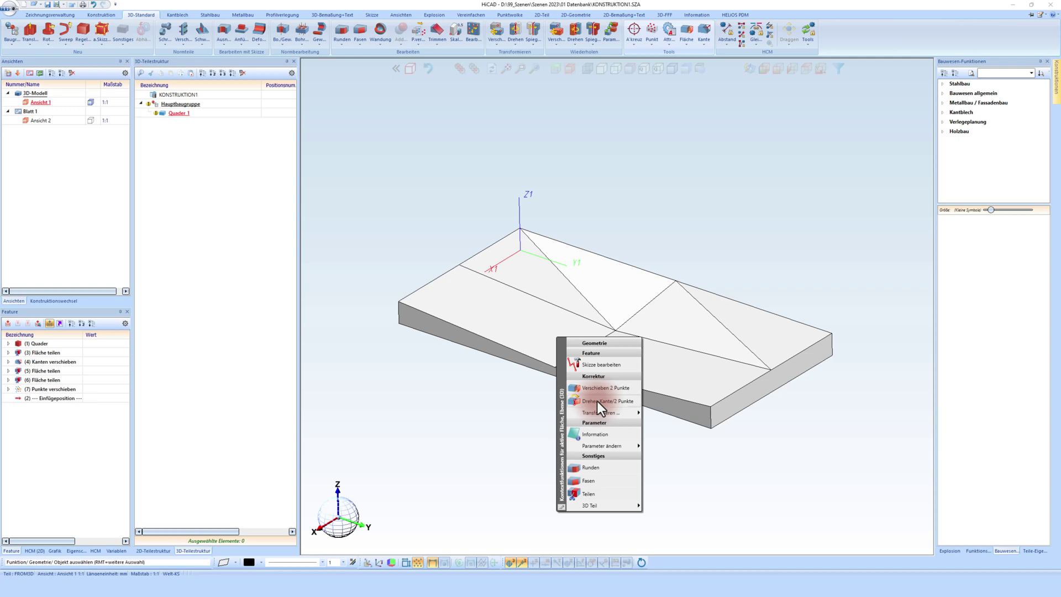
left_click(598, 401)
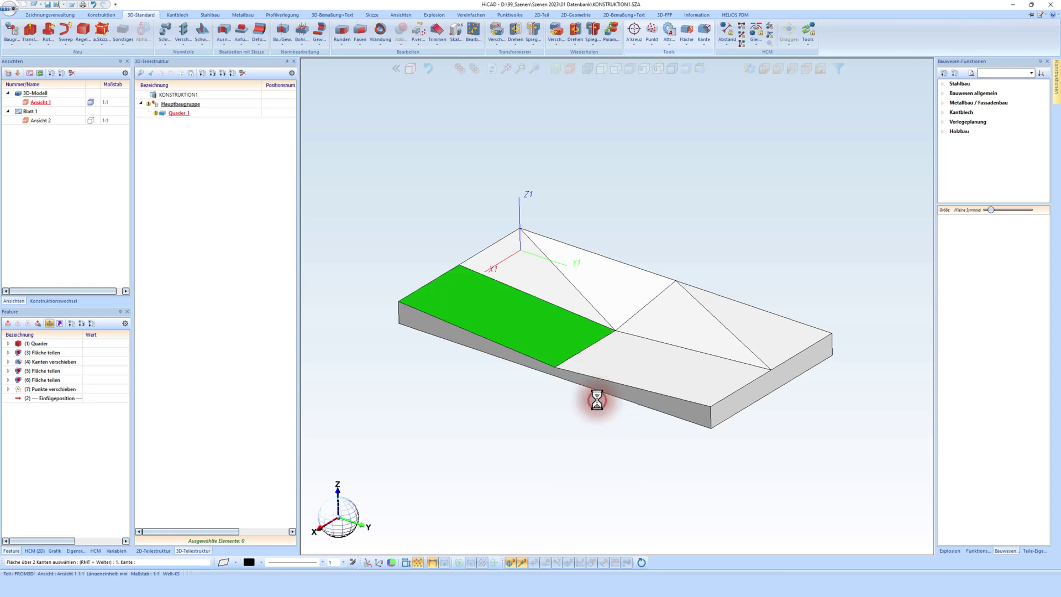
left_click(593, 343)
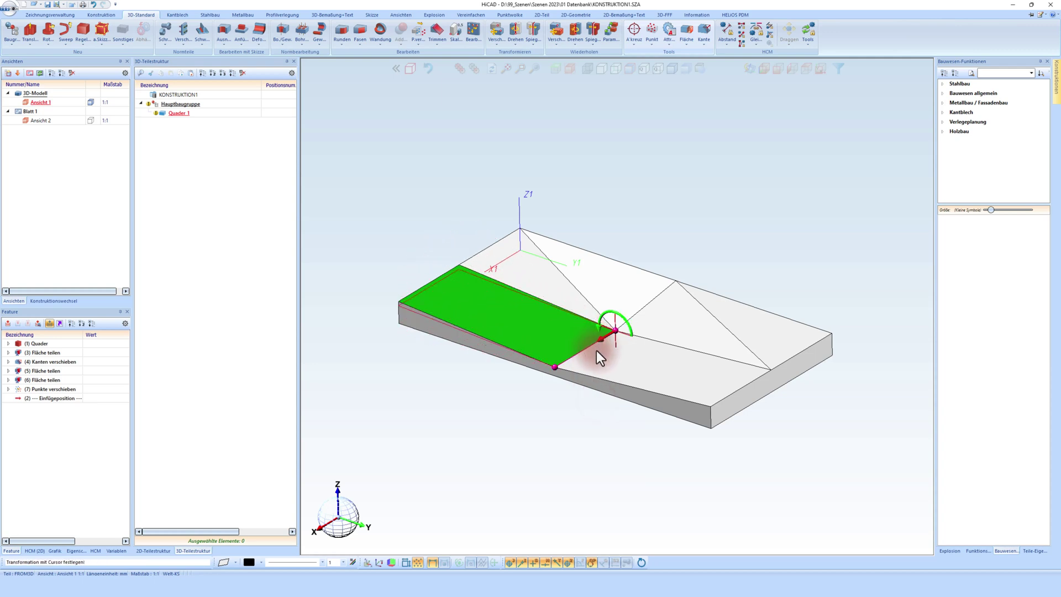
left_click(596, 350)
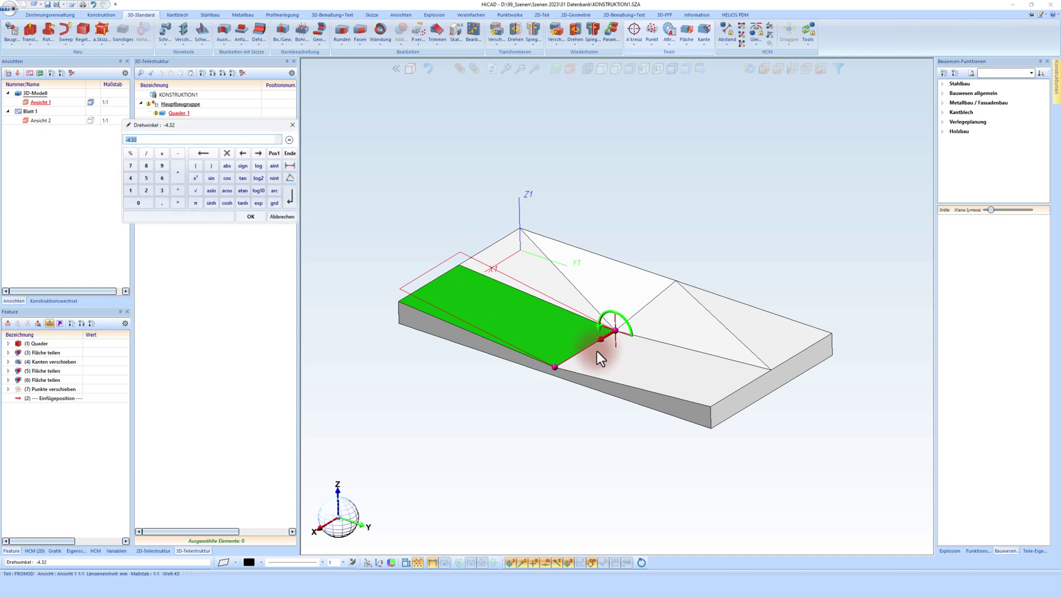
key("Return")
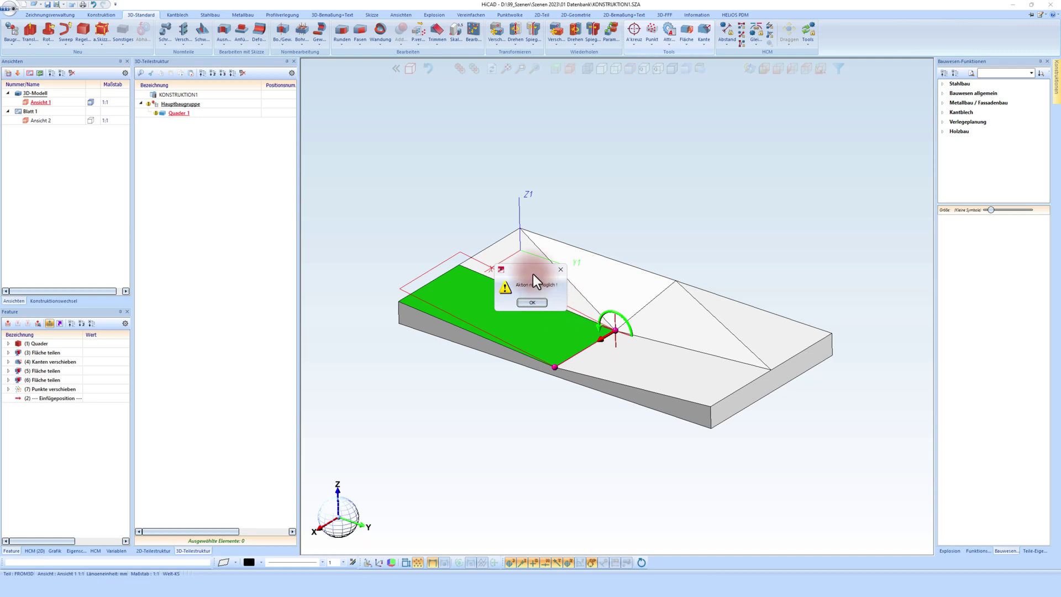
left_click_drag(478, 225, 432, 181)
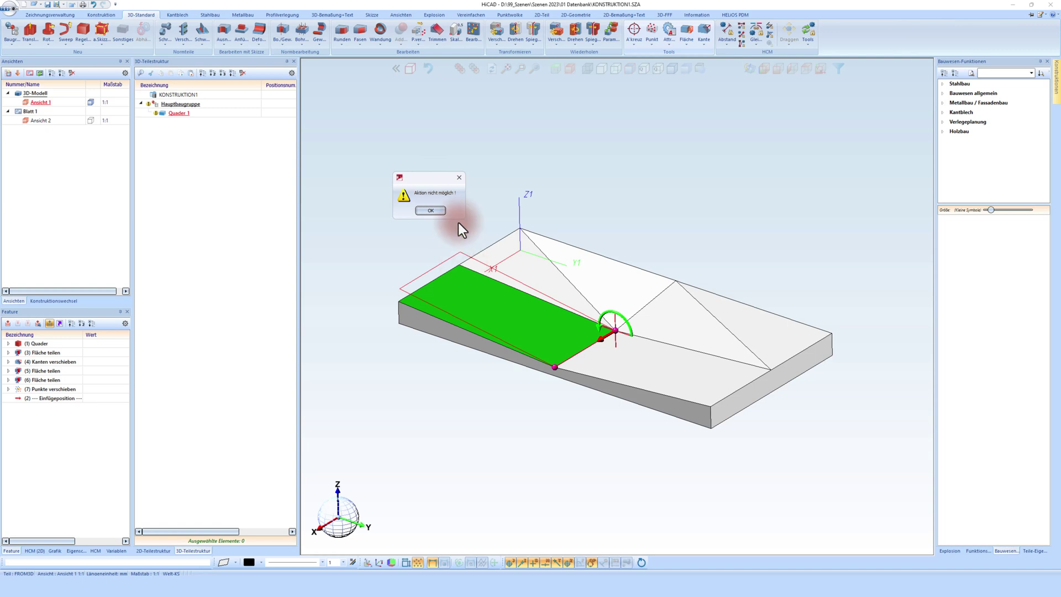
left_click(430, 210)
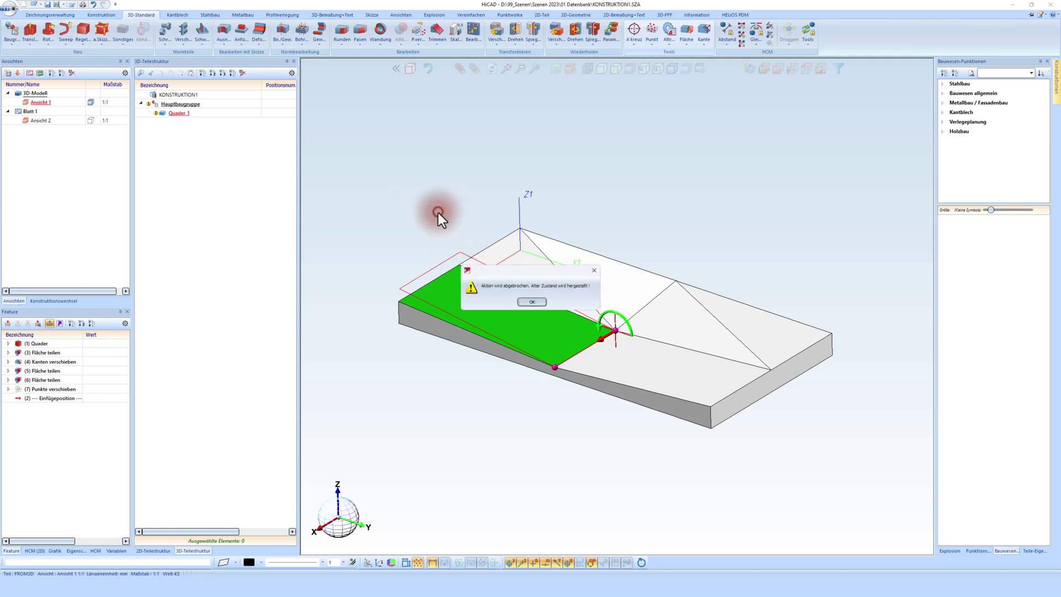
Rotate the front side face by -5° about its front corner edge using Drehen Kante/2 Punkte.
left_click(529, 302)
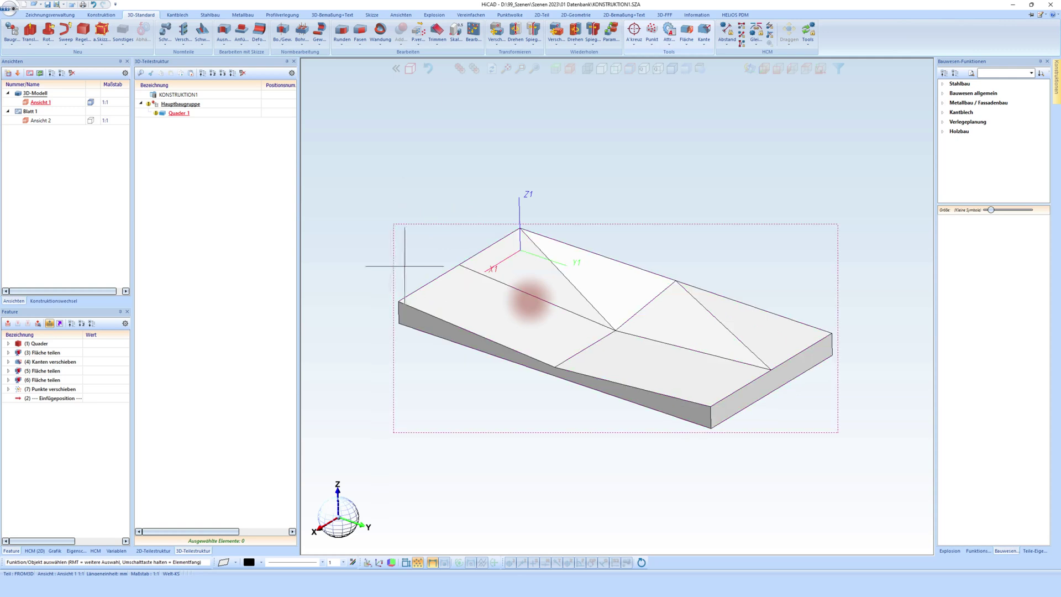
left_click(433, 288)
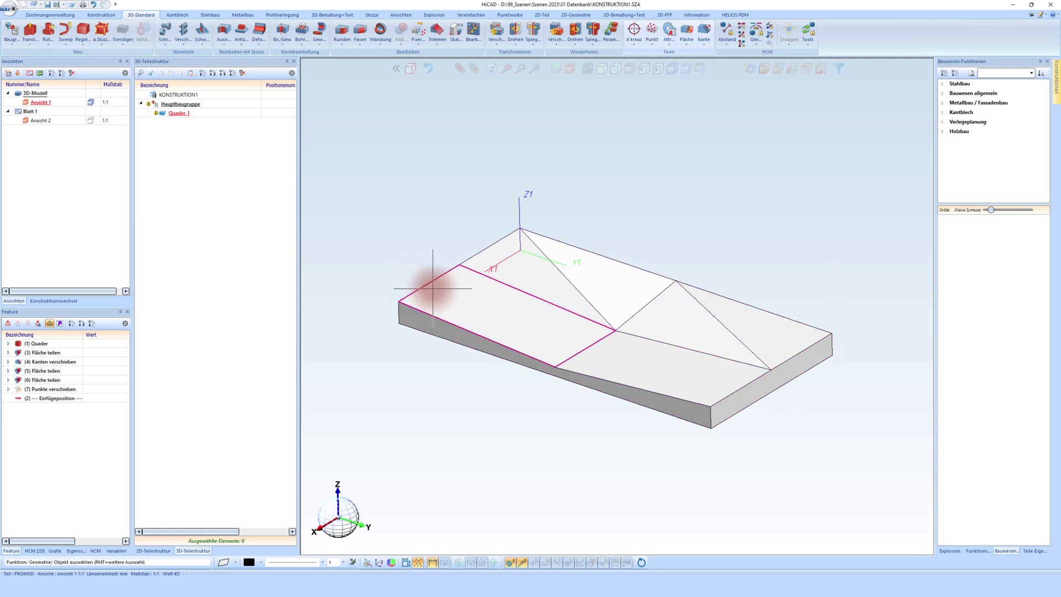
scroll(413, 294, "up", 3)
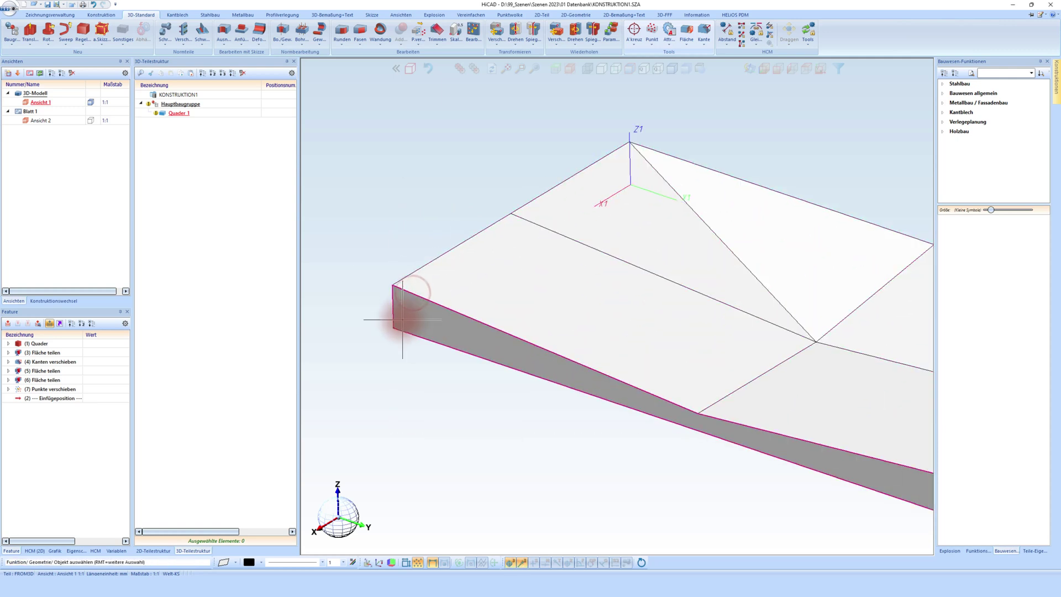
right_click(402, 320)
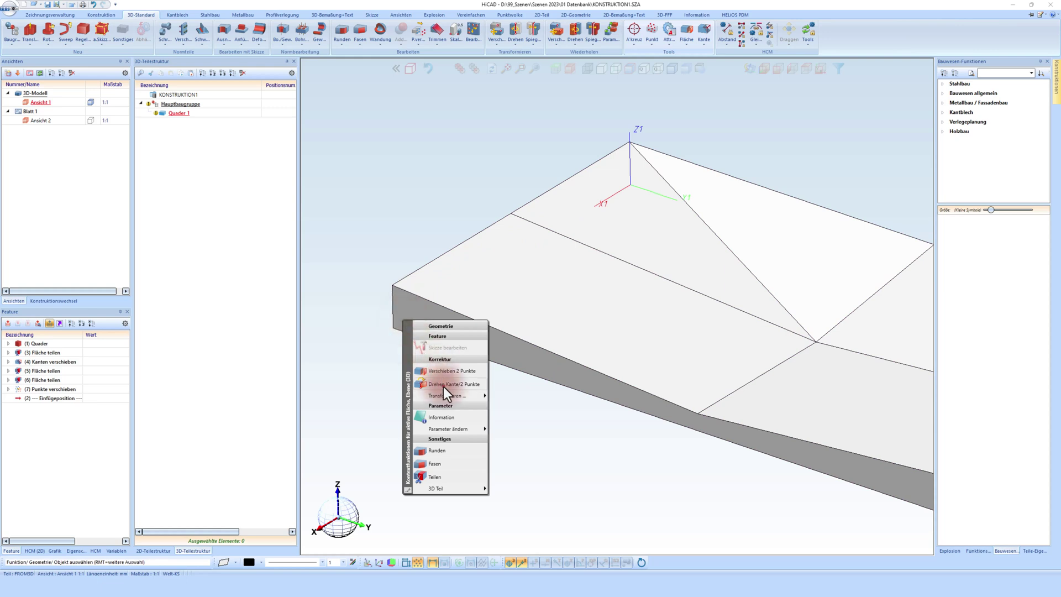
left_click(444, 386)
left_click(396, 327)
type("-5")
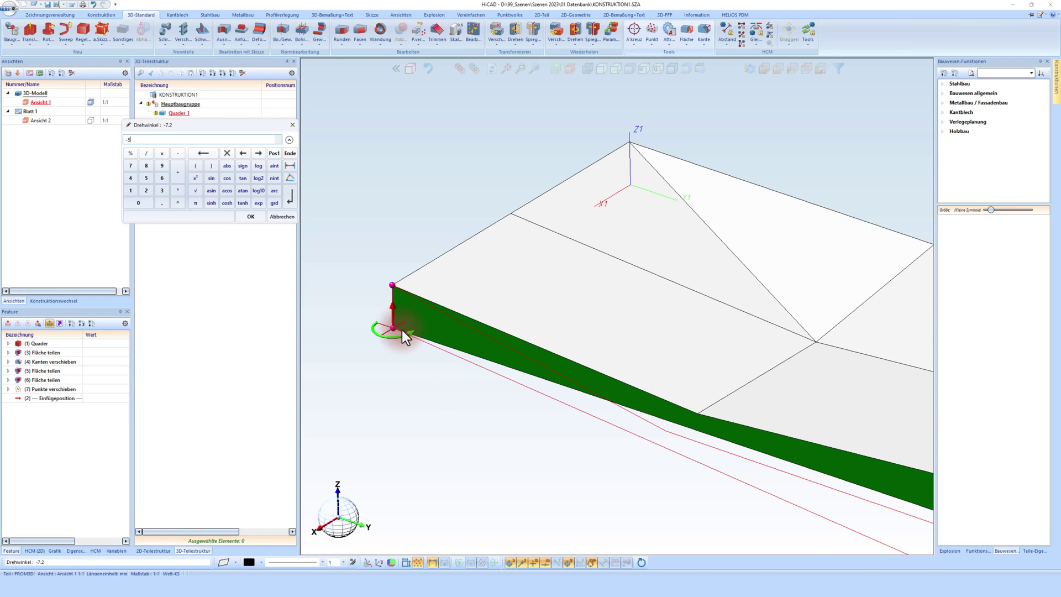
key("Return")
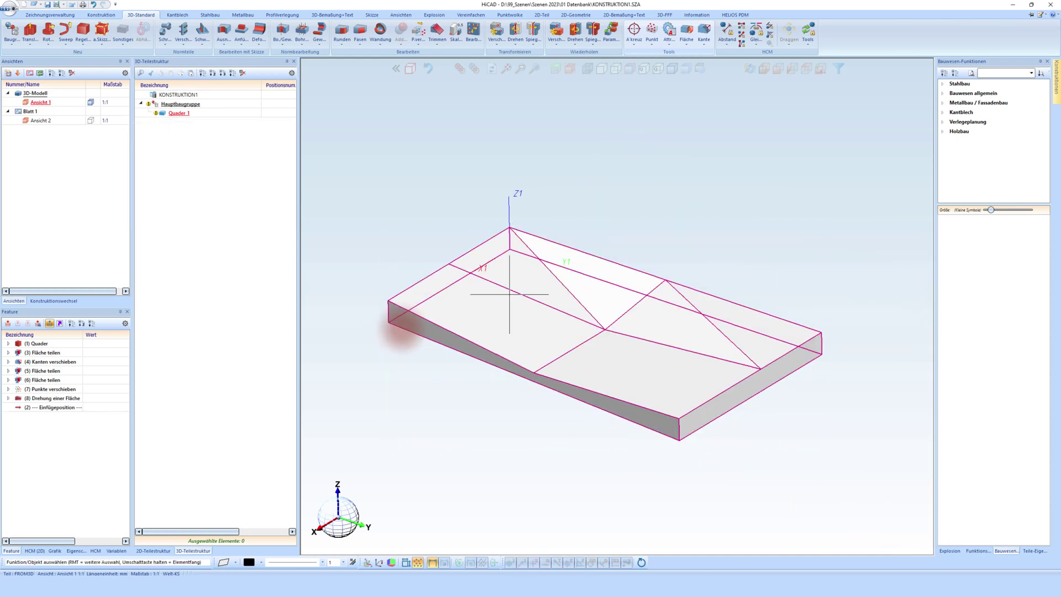
scroll(585, 321, "up", 1)
middle_click_drag(402, 329, 402, 330)
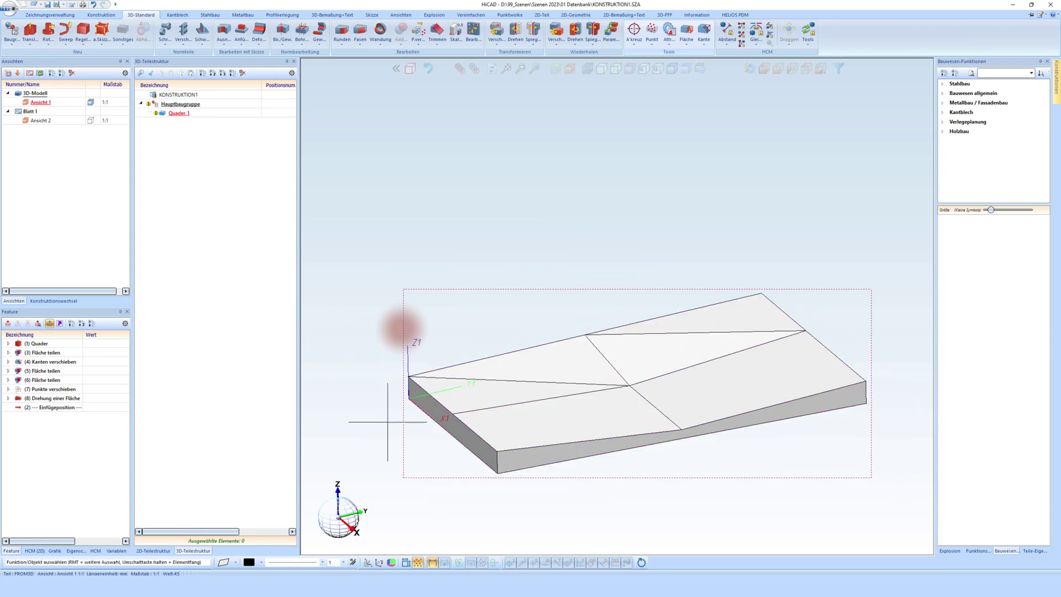